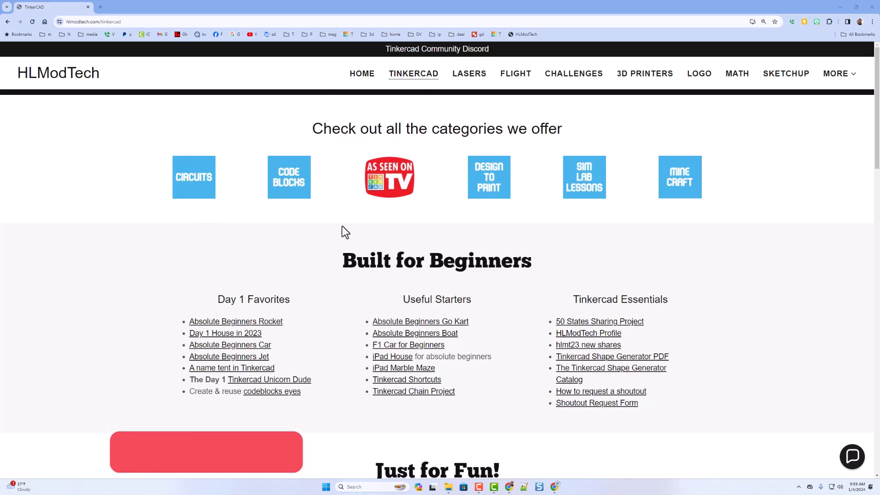
Open the Tinkercad Chain Project from the beginner links and review its full description and reaction options.
{"action": "scroll", "coordinate": [711, 216], "scroll_direction": "down", "scroll_amount": 1}
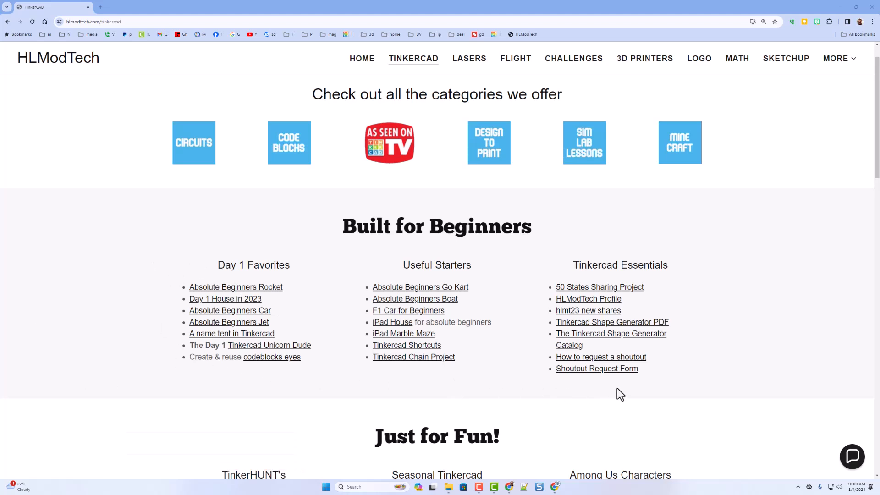
{"action": "left_click", "coordinate": [410, 360]}
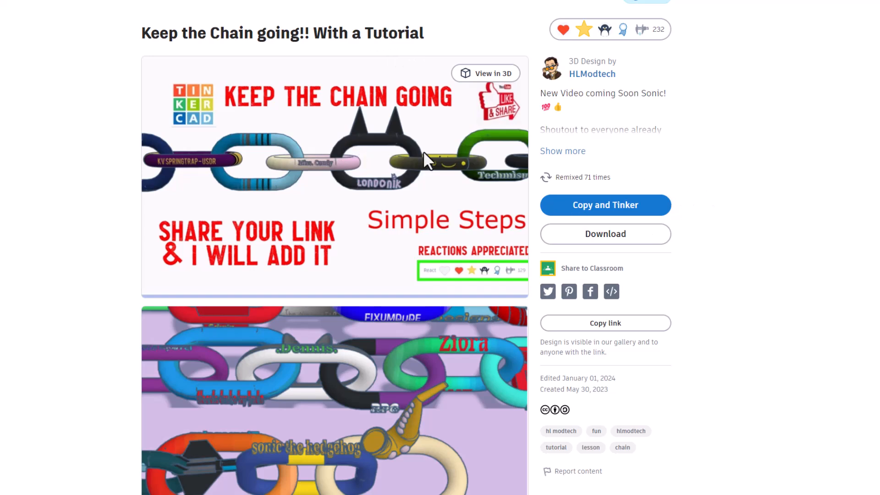
{"action": "left_click", "coordinate": [546, 151]}
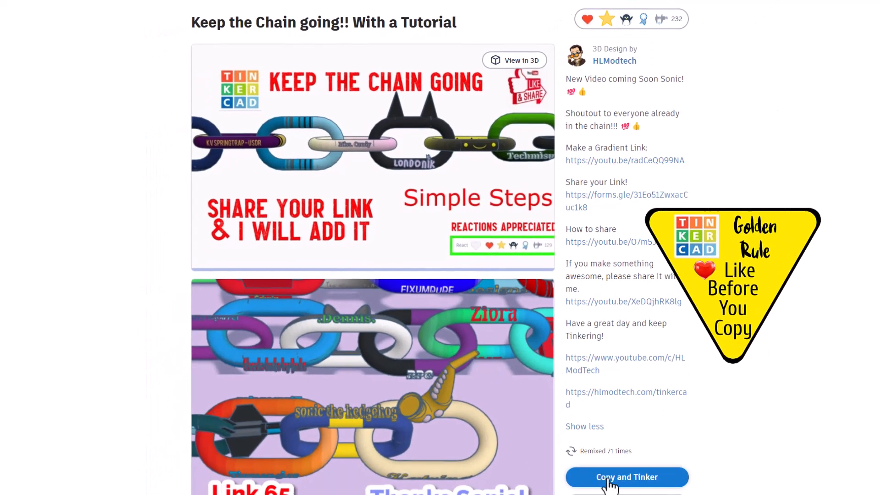
{"action": "left_click", "coordinate": [612, 23]}
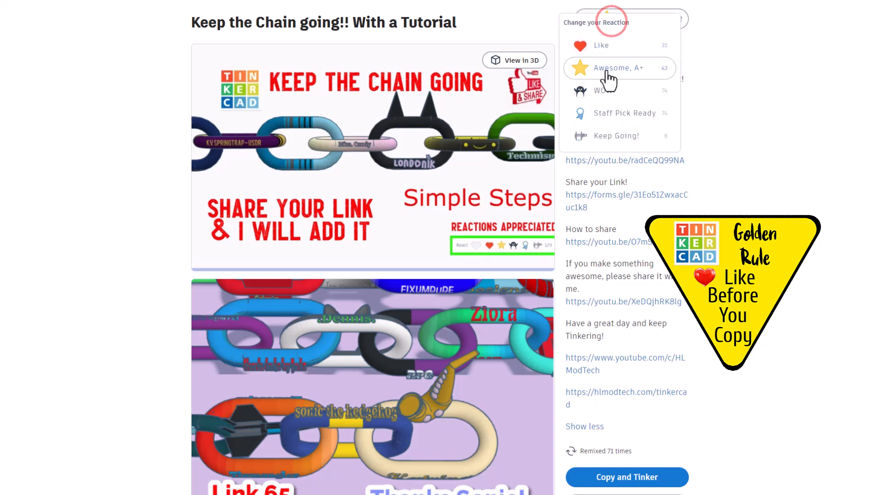
{"action": "left_click", "coordinate": [766, 104]}
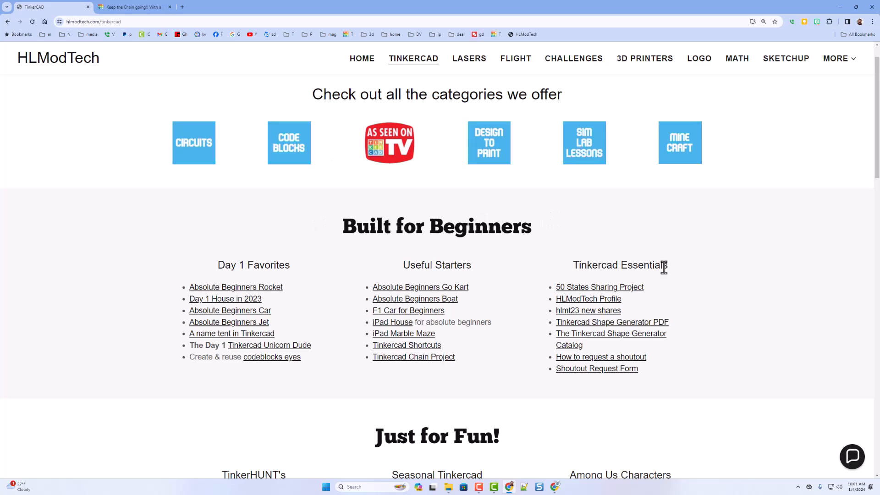
Open the hlmt23 new shares gallery and view the Team 144 F1 Car and Hot chocolate designs.
{"action": "left_click", "coordinate": [571, 311]}
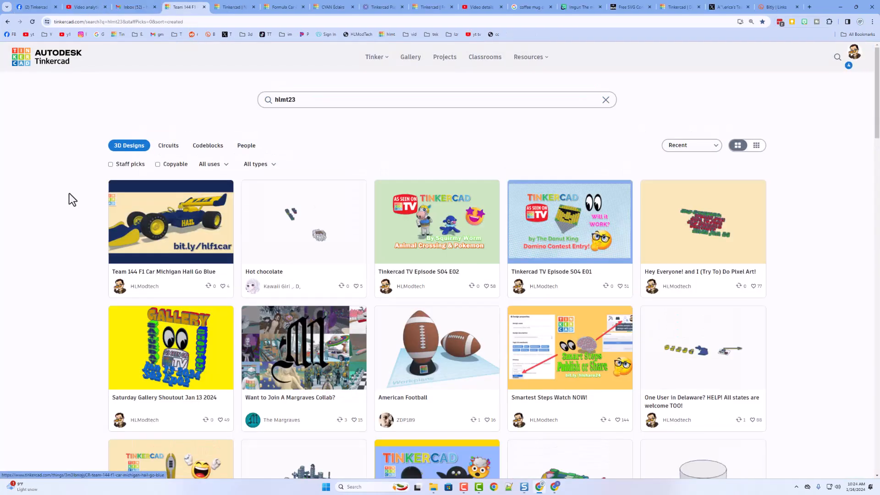
{"action": "left_click", "coordinate": [179, 231]}
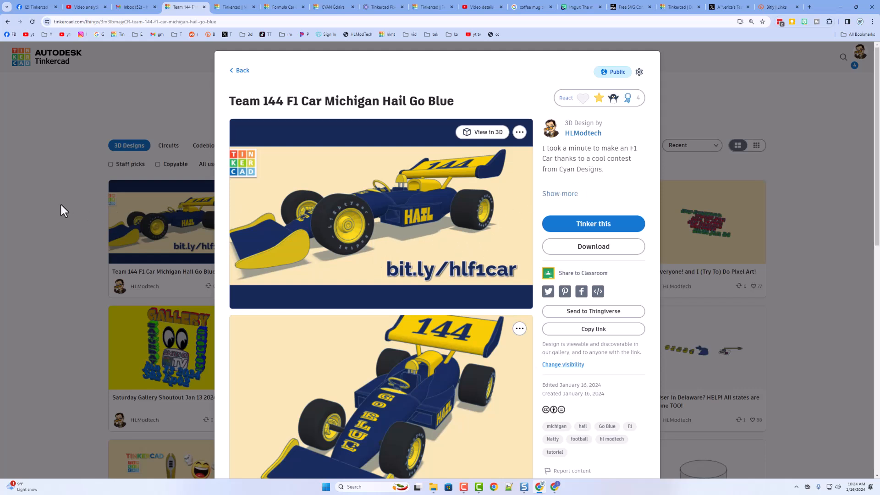
{"action": "left_click", "coordinate": [108, 243]}
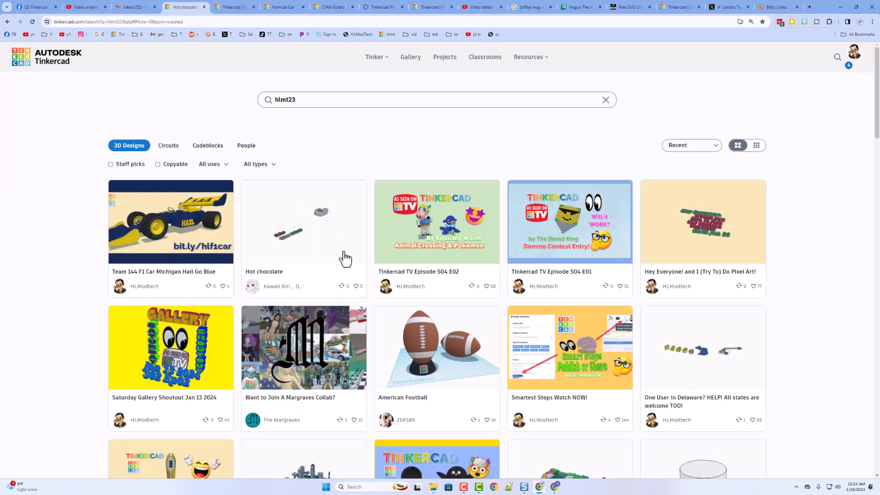
{"action": "left_click", "coordinate": [304, 251]}
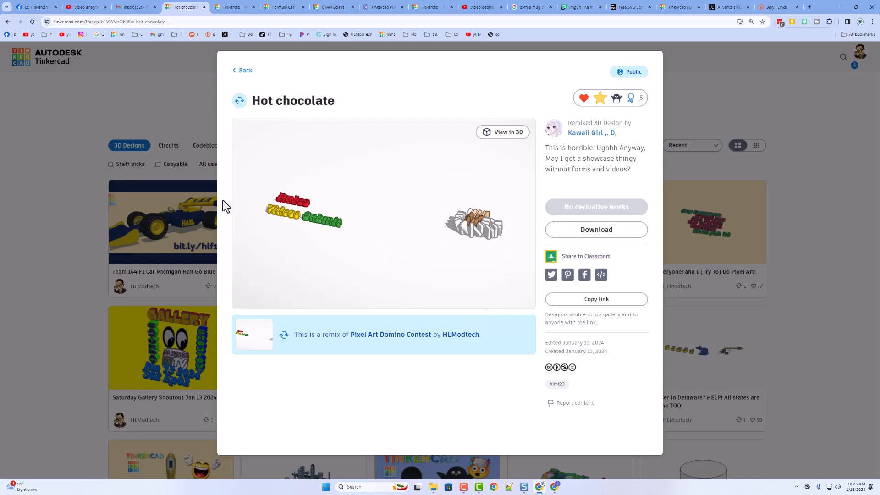
{"action": "left_click", "coordinate": [49, 188]}
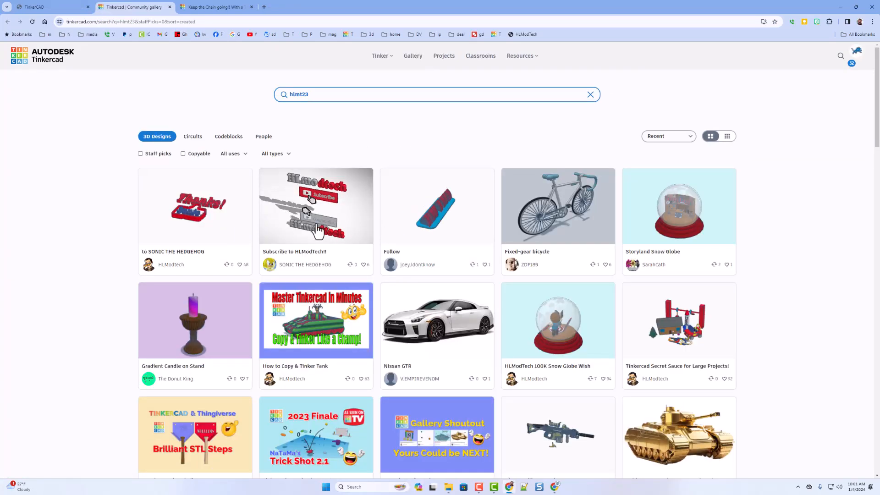
React to the Subscribe to HLModTech design with "Awesome, A+" and return to the gallery results.
{"action": "left_click", "coordinate": [316, 229]}
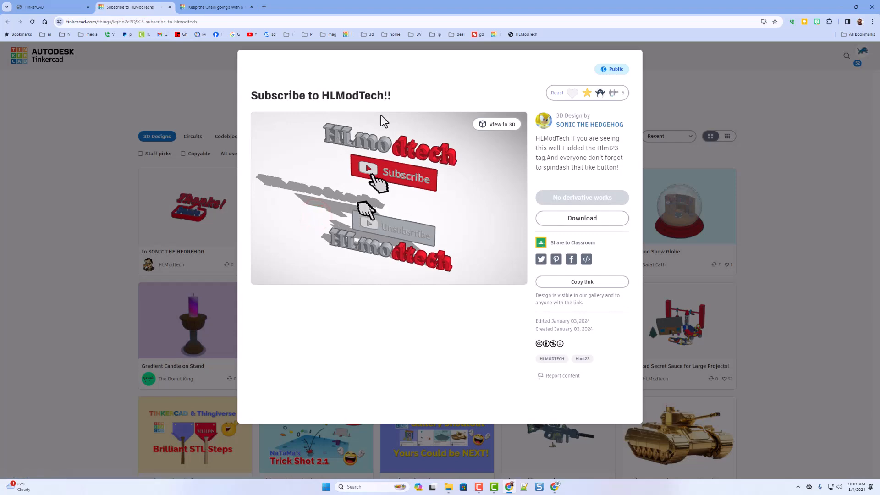
{"action": "left_click", "coordinate": [592, 96]}
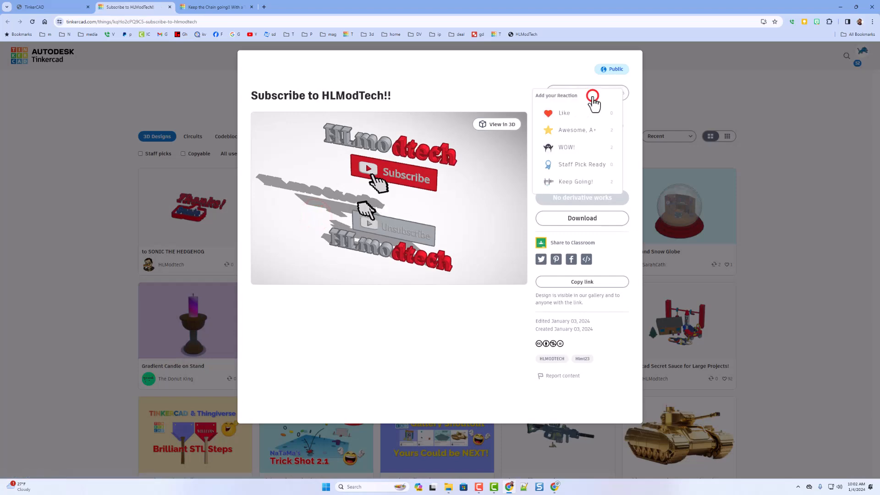
{"action": "left_click", "coordinate": [572, 129]}
{"action": "left_click", "coordinate": [703, 86]}
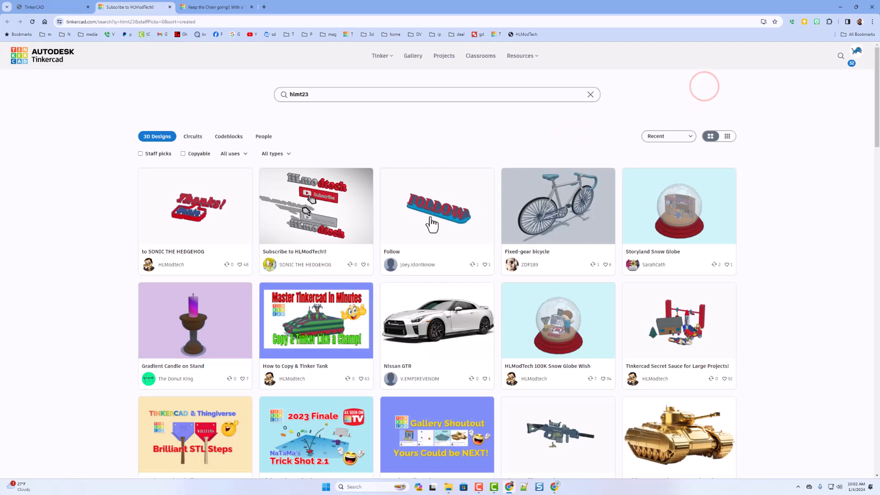
React to the Follow sign design with "Like" and return to the gallery results.
{"action": "left_click", "coordinate": [431, 215]}
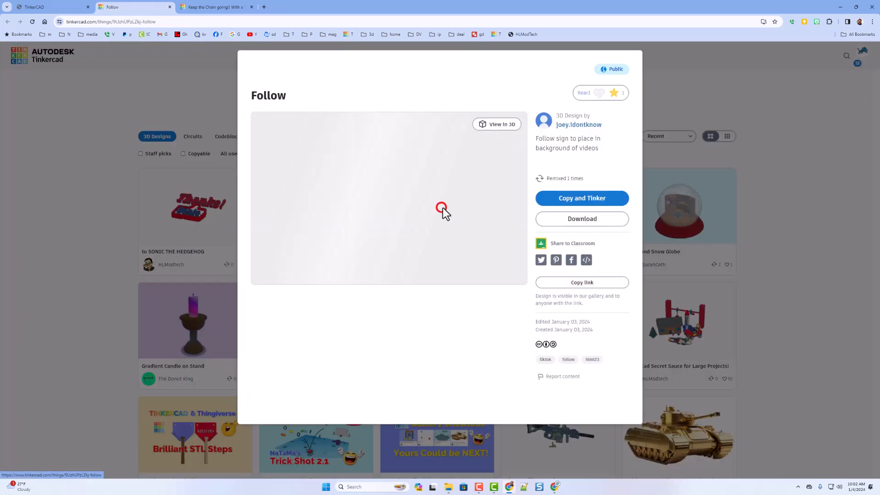
{"action": "left_click", "coordinate": [604, 95]}
{"action": "left_click", "coordinate": [598, 115]}
{"action": "left_click", "coordinate": [663, 95]}
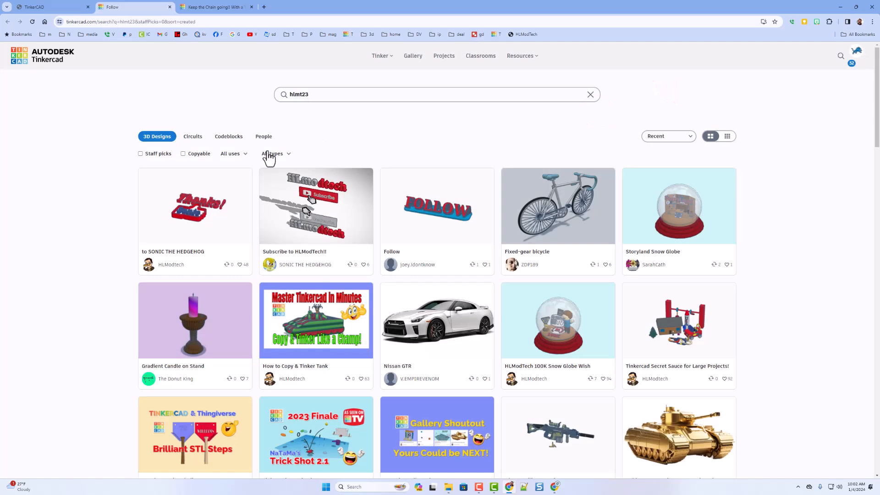
React to the Fixed-gear bicycle design with "Awesome, A+" and return to the gallery results.
{"action": "left_click", "coordinate": [570, 214]}
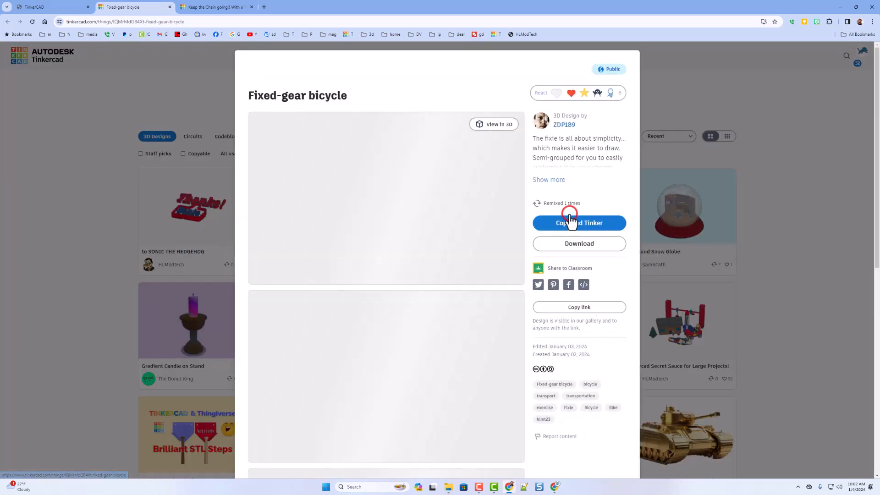
{"action": "left_click", "coordinate": [573, 93]}
{"action": "left_click", "coordinate": [574, 126]}
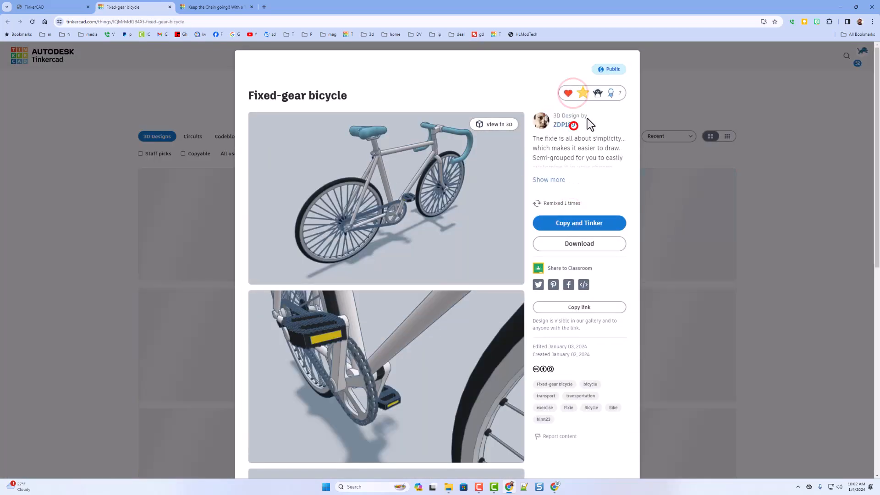
{"action": "left_click", "coordinate": [646, 90]}
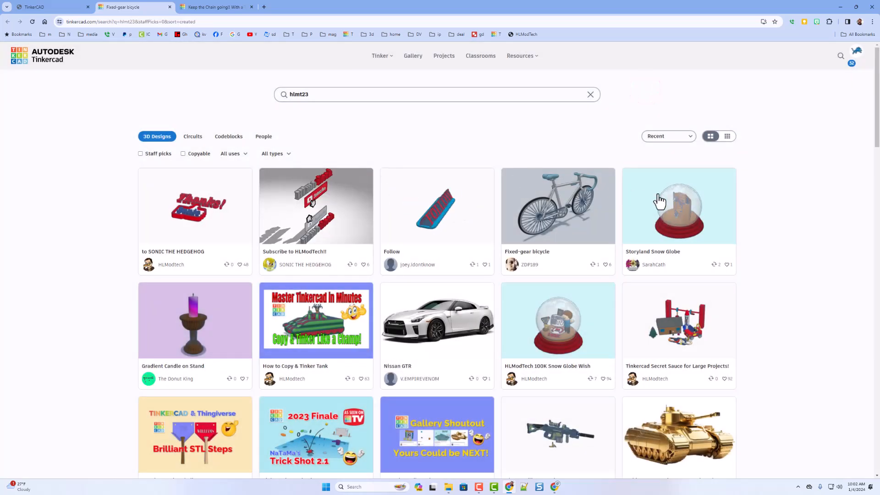
React to the Storyland Snow Globe design with "Awesome, A+" and expand its full description.
{"action": "left_click", "coordinate": [685, 207]}
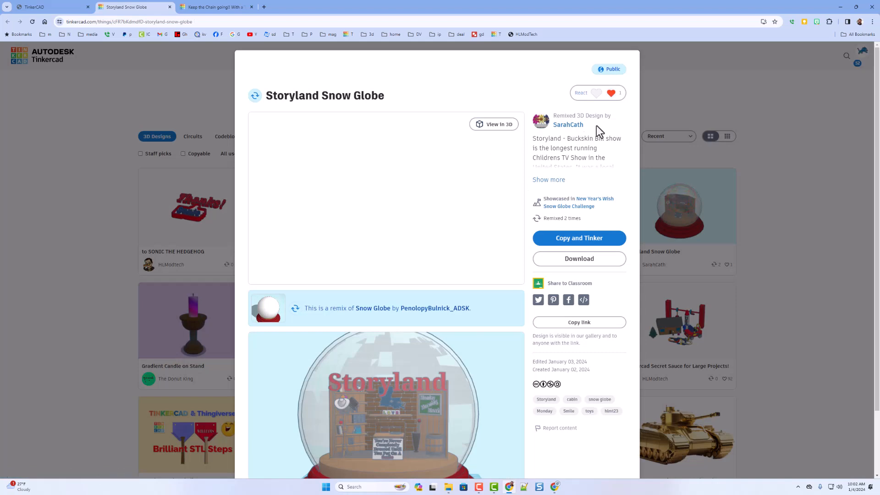
{"action": "left_click", "coordinate": [595, 94]}
{"action": "left_click", "coordinate": [594, 131]}
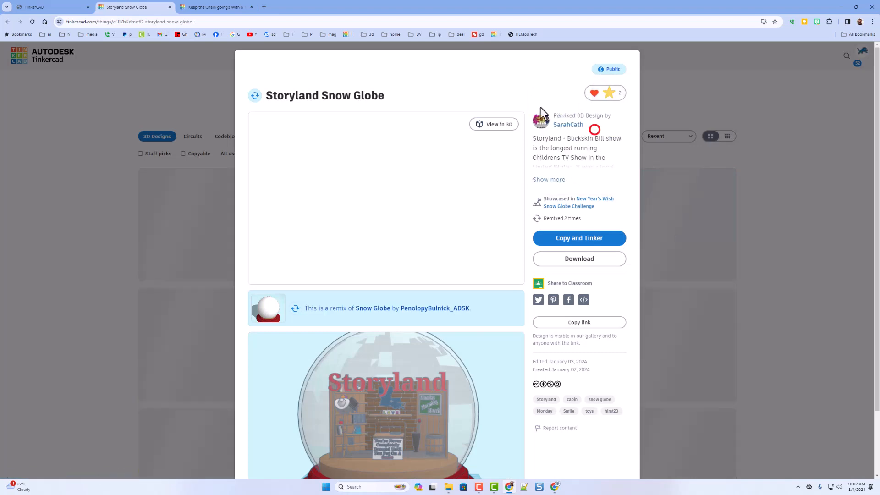
{"action": "left_click", "coordinate": [555, 181]}
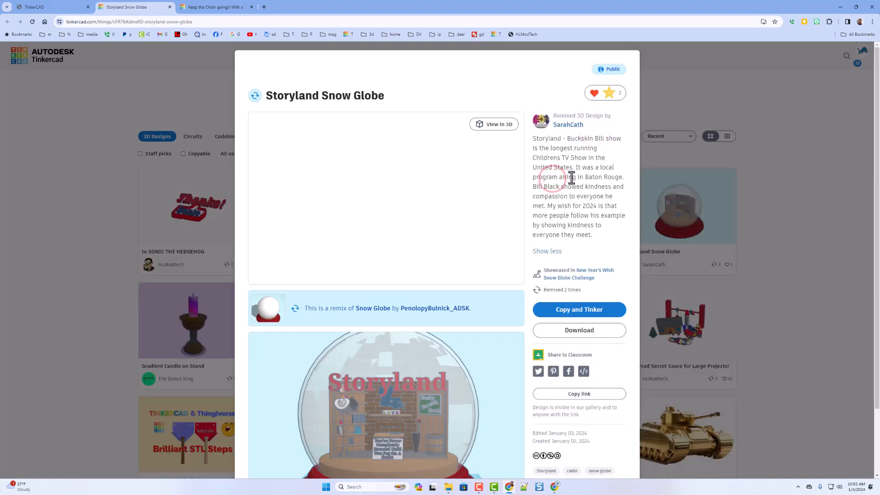
Open the snow globe creator's profile in a new tab, look through their designs and return to the snow globe.
{"action": "right_click", "coordinate": [569, 125]}
{"action": "left_click", "coordinate": [591, 131]}
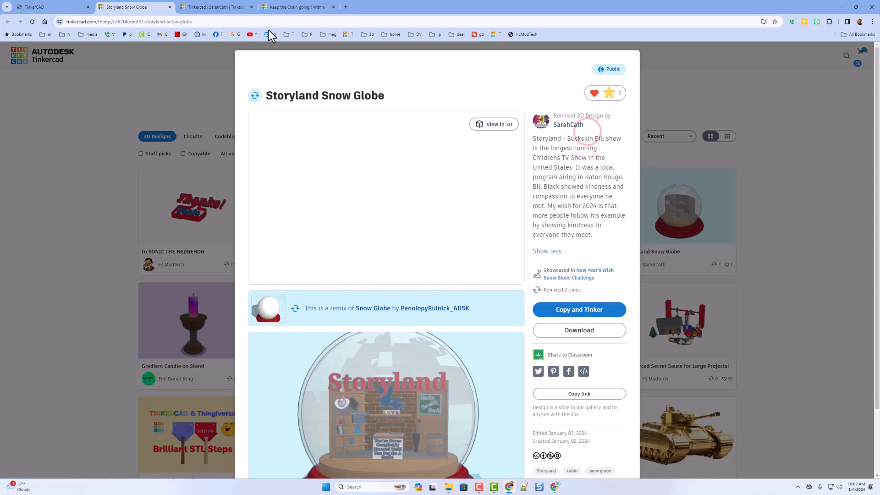
{"action": "left_click", "coordinate": [230, 10]}
{"action": "scroll", "coordinate": [255, 147], "scroll_direction": "down", "scroll_amount": 3}
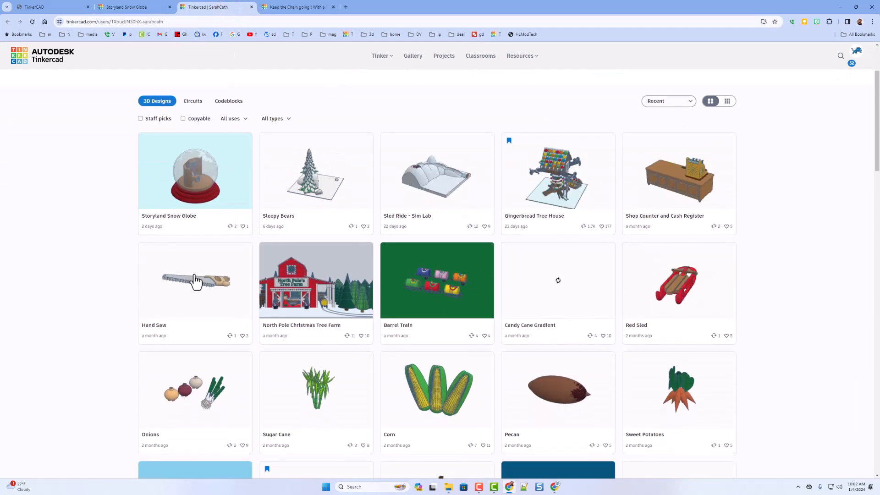
{"action": "key", "text": "ctrl+shift+Tab"}
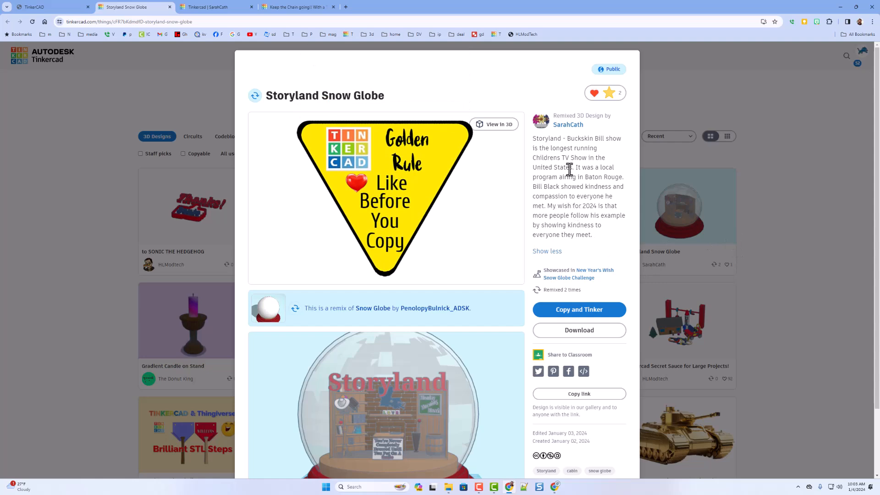
Review the reaction options on the Storyland Snow Globe without changing the choice, and close the design.
{"action": "left_click", "coordinate": [603, 93]}
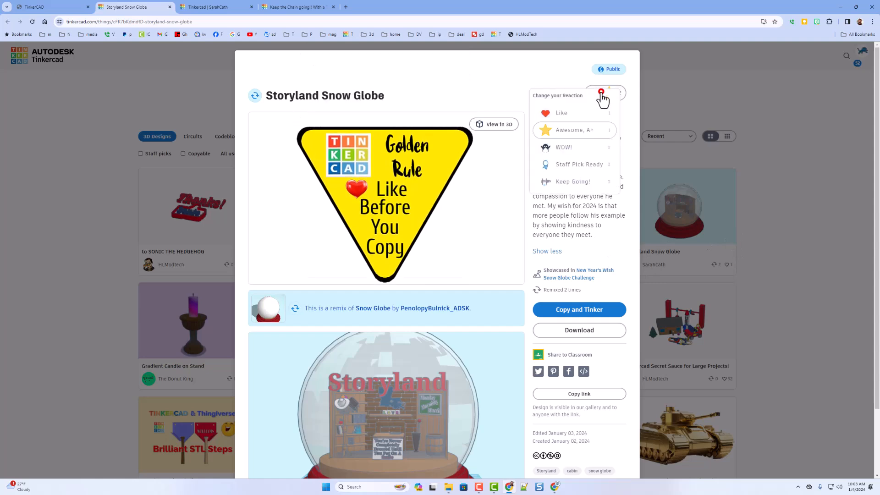
{"action": "left_click", "coordinate": [498, 81]}
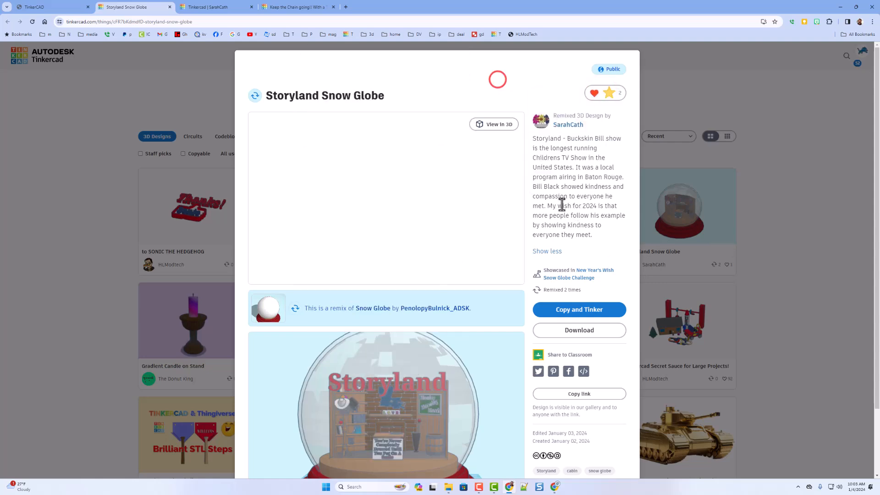
{"action": "left_click", "coordinate": [226, 111]}
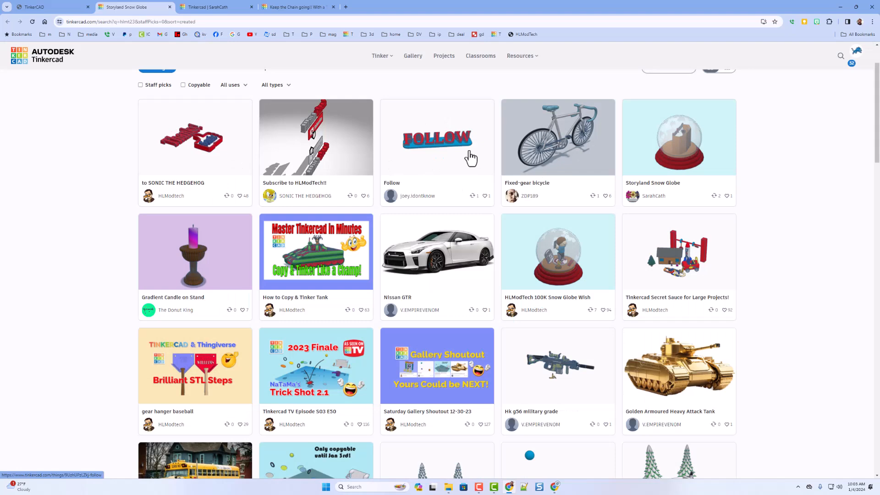
Open the profile of the Fixed-gear bicycle's creator and find and open their Camouflage Tile Gradient design.
{"action": "left_click", "coordinate": [529, 196]}
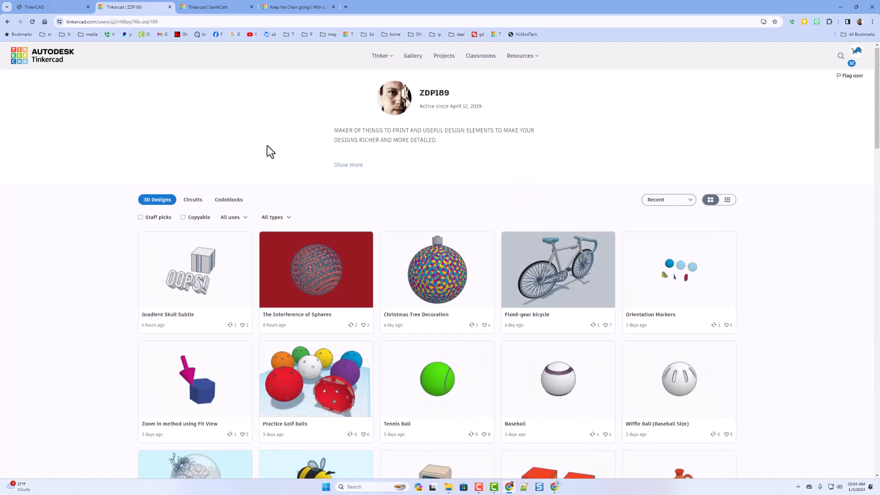
{"action": "scroll", "coordinate": [267, 146], "scroll_direction": "down", "scroll_amount": 5}
{"action": "scroll", "coordinate": [420, 225], "scroll_direction": "down", "scroll_amount": 2}
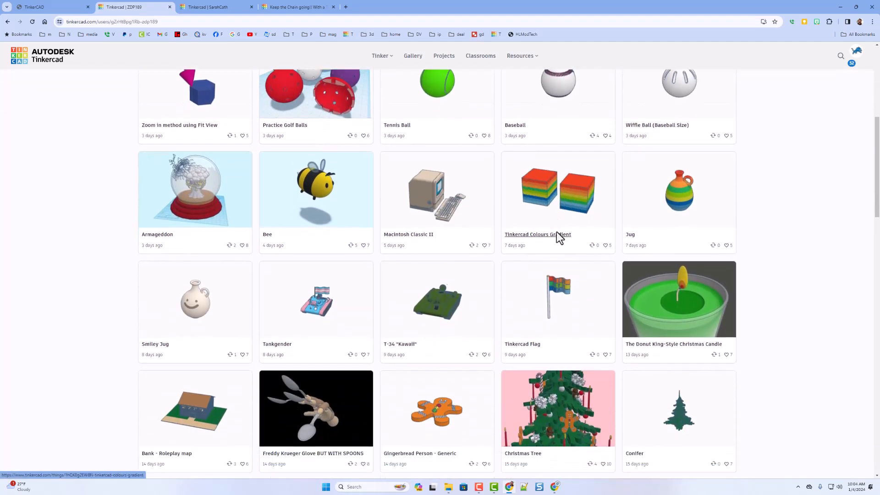
{"action": "scroll", "coordinate": [432, 202], "scroll_direction": "down", "scroll_amount": 2}
{"action": "scroll", "coordinate": [376, 182], "scroll_direction": "down", "scroll_amount": 1}
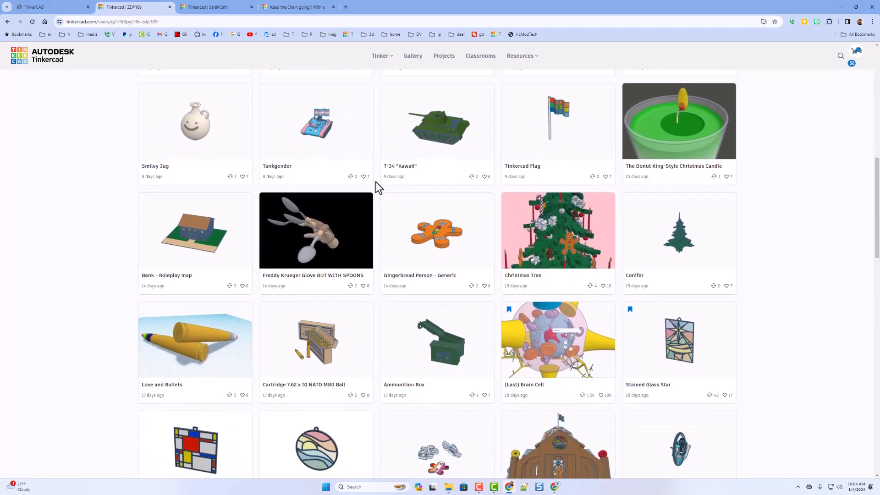
{"action": "scroll", "coordinate": [477, 158], "scroll_direction": "up", "scroll_amount": 2}
{"action": "scroll", "coordinate": [305, 185], "scroll_direction": "down", "scroll_amount": 7}
{"action": "scroll", "coordinate": [304, 177], "scroll_direction": "down", "scroll_amount": 2}
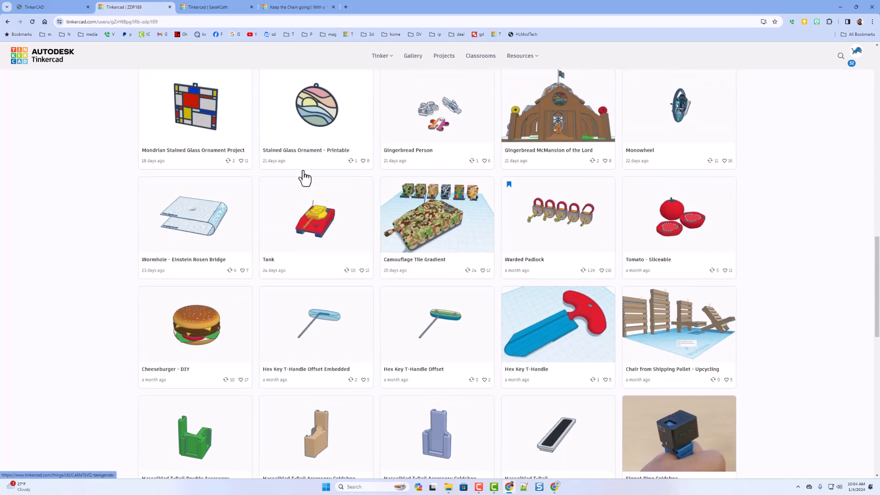
{"action": "left_click", "coordinate": [425, 214]}
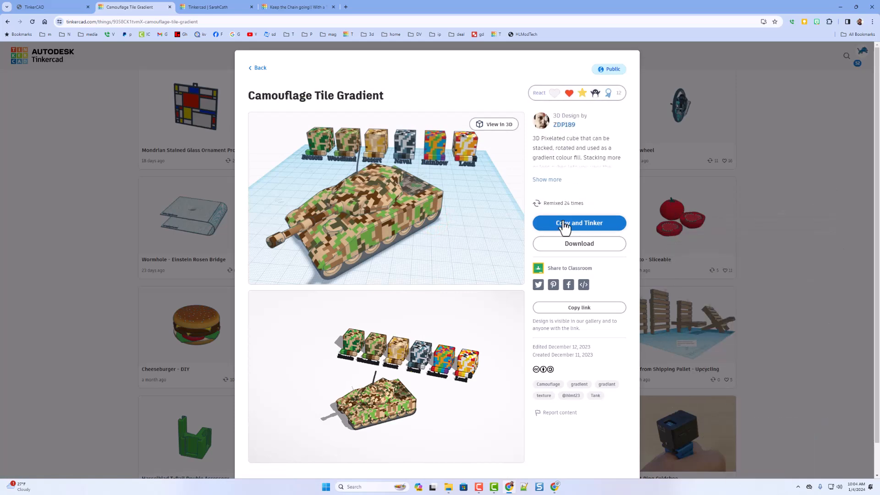
React to the Camouflage Tile Gradient design with "WOW!" and copy it into the 3D editor to tinker with.
{"action": "left_click", "coordinate": [568, 90]}
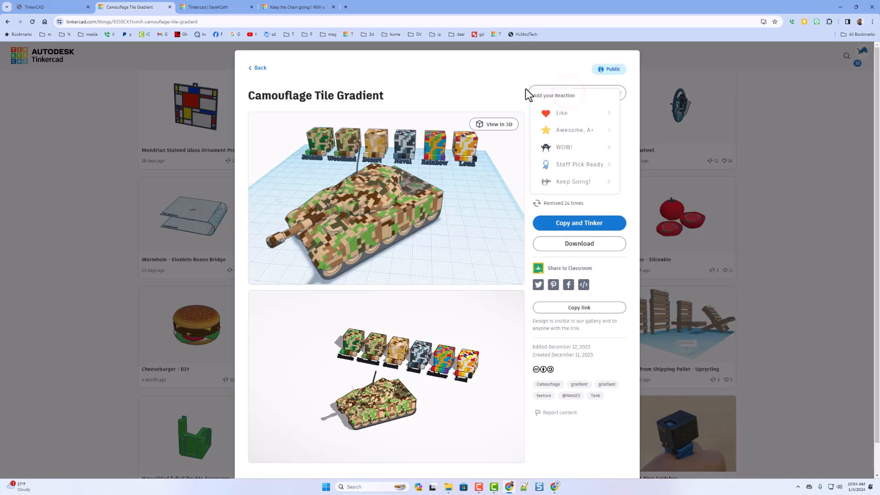
{"action": "left_click", "coordinate": [567, 147]}
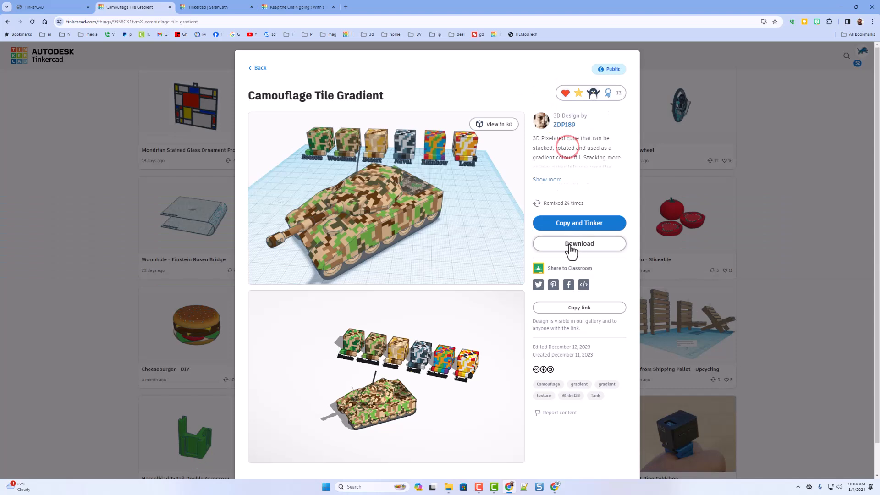
{"action": "left_click", "coordinate": [580, 225]}
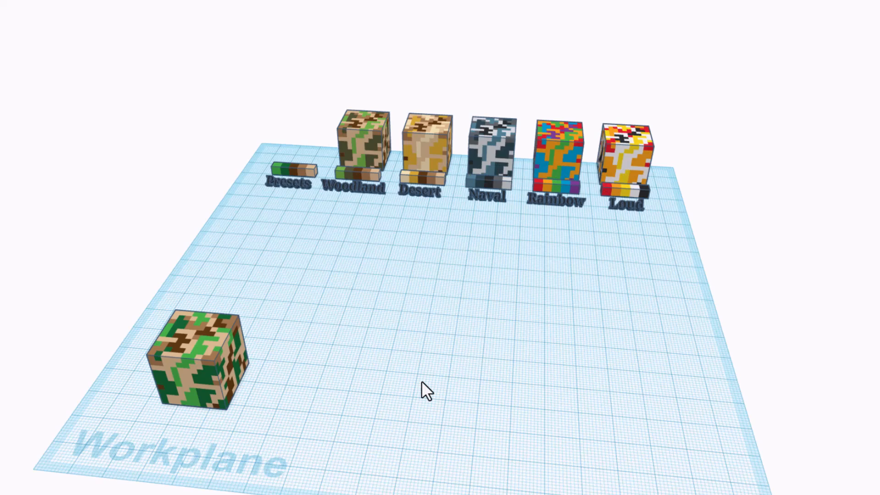
{"action": "left_click", "coordinate": [205, 363]}
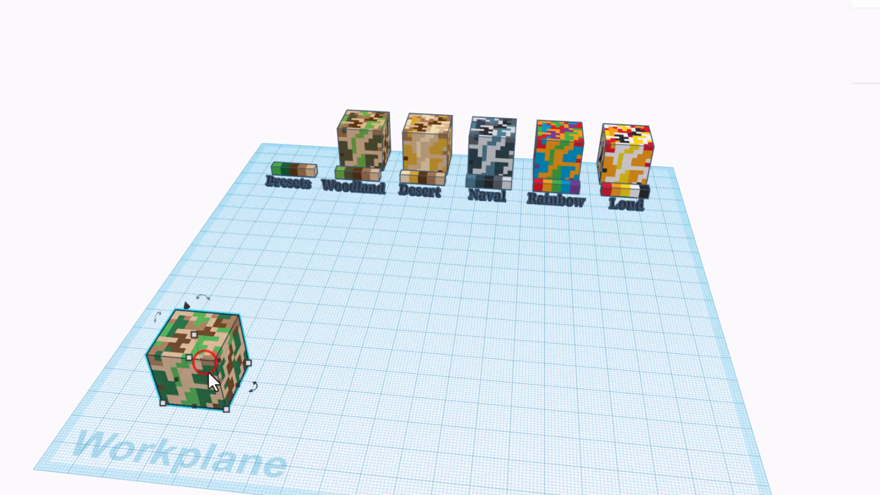
{"action": "mouse_move", "coordinate": [518, 352]}
{"action": "right_mouse_down"}
{"action": "mouse_move", "coordinate": [548, 334]}
{"action": "mouse_move", "coordinate": [516, 341]}
{"action": "right_mouse_up"}
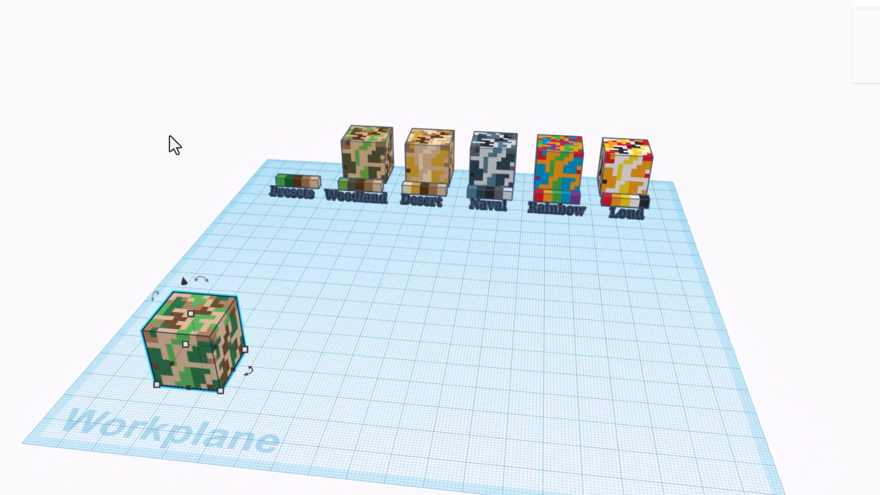
{"action": "left_click", "coordinate": [154, 146]}
{"action": "left_click_drag", "start_coordinate": [14, 85], "coordinate": [715, 486]}
{"action": "left_click", "coordinate": [816, 48]}
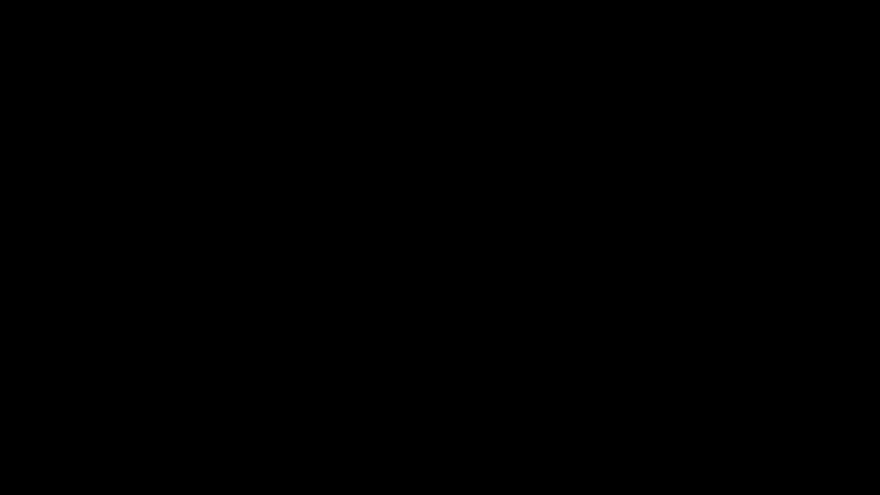
Rename the new design using the word "link" followed by the owner's first name.
{"action": "left_click", "coordinate": [78, 9]}
{"action": "type", "text": "link mi"}
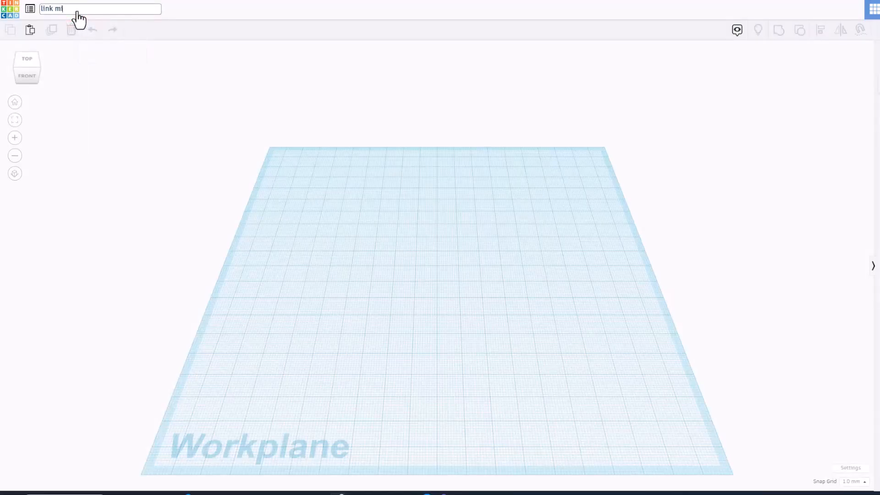
{"action": "left_click", "coordinate": [378, 262]}
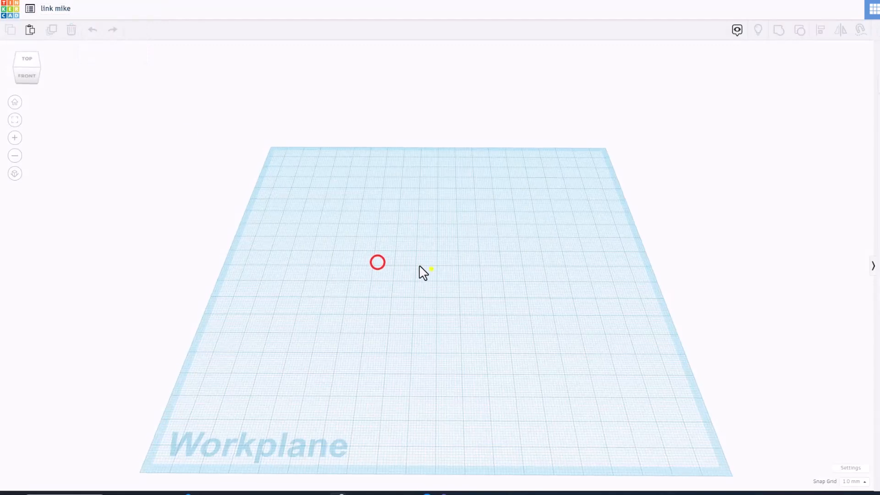
{"action": "right_click_drag", "start_coordinate": [425, 267], "coordinate": [414, 263]}
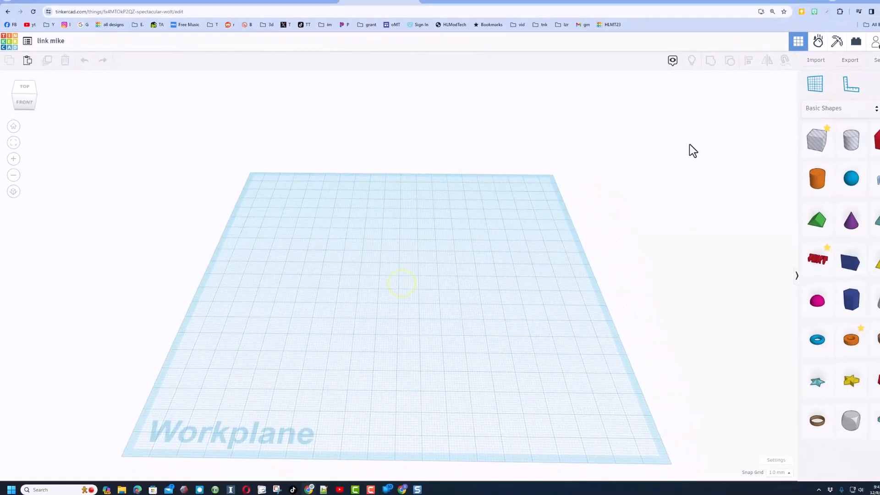
Search the community shapes for "bent" and place a Bent Pipe near the middle of the workplane.
{"action": "left_click", "coordinate": [867, 117]}
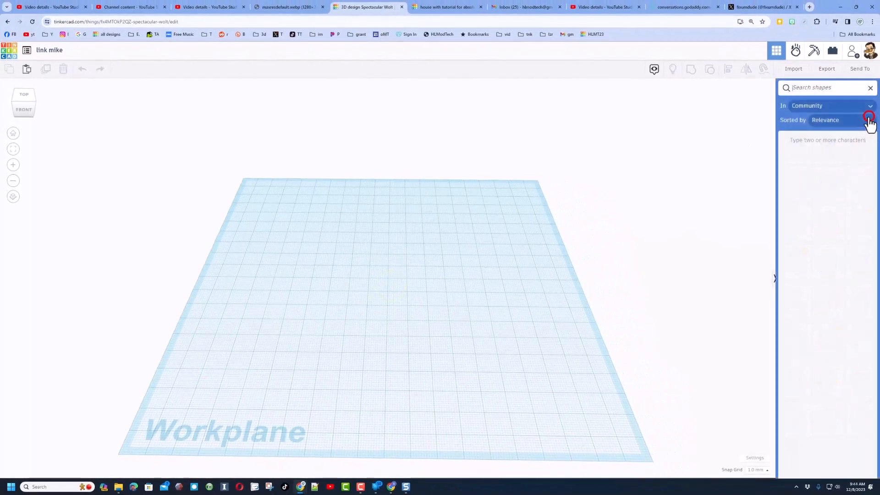
{"action": "left_click", "coordinate": [825, 88]}
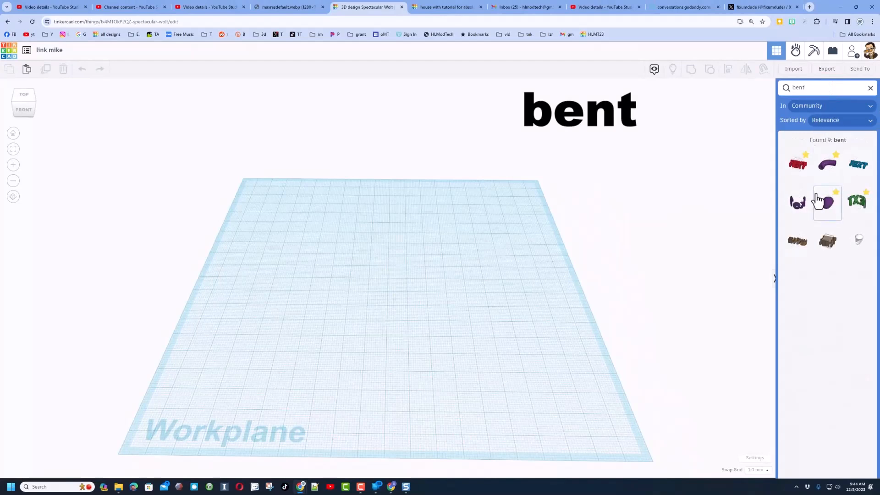
{"action": "left_click_drag", "start_coordinate": [831, 185], "coordinate": [342, 284]}
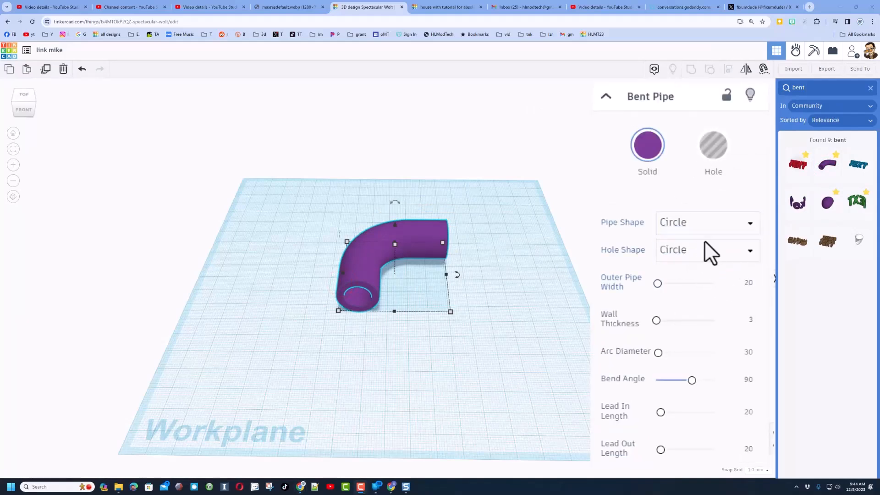
Set the Bent Pipe's outer pipe width to 6, wall thickness to 3 and arc diameter to 18.
{"action": "left_click", "coordinate": [747, 281]}
{"action": "type", "text": "6"}
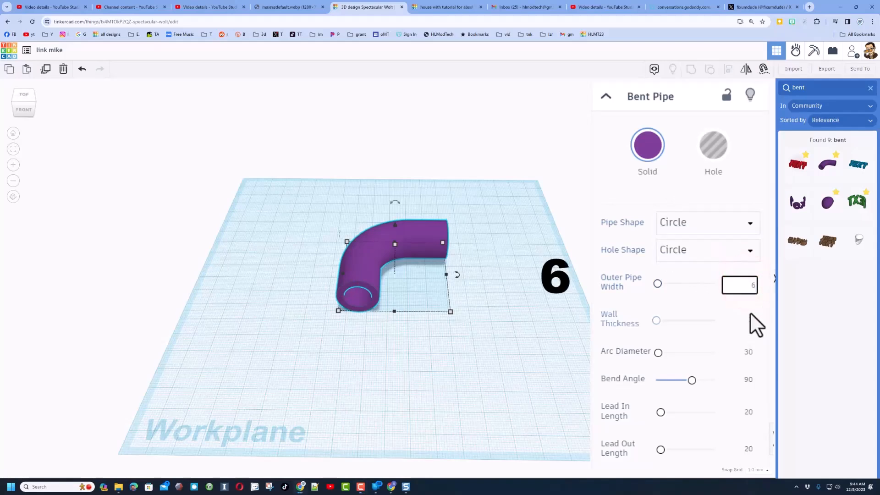
{"action": "left_click", "coordinate": [750, 312]}
{"action": "left_click", "coordinate": [750, 320]}
{"action": "type", "text": "3"}
{"action": "left_click", "coordinate": [745, 353]}
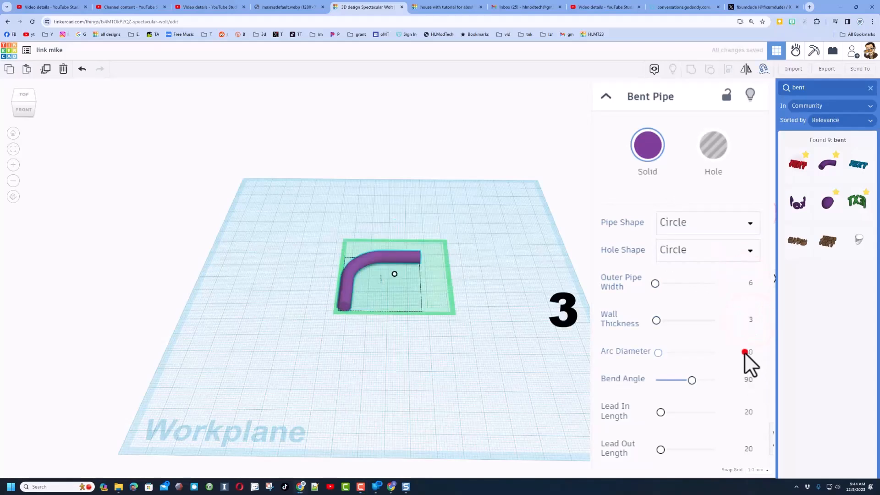
{"action": "type", "text": "18"}
{"action": "key", "text": "Return"}
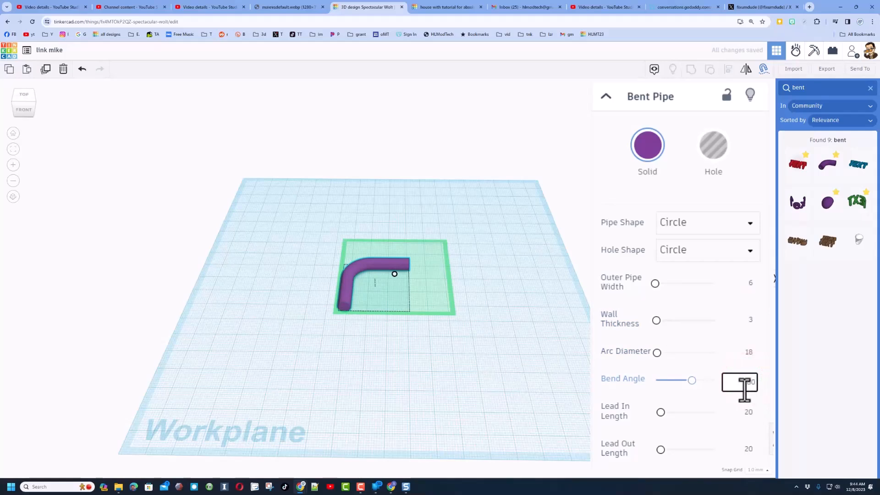
Set the Bent Pipe's bend angle to 180 and both its lead in and lead out lengths to 10.
{"action": "type", "text": "180"}
{"action": "key", "text": "Return"}
{"action": "left_click", "coordinate": [748, 415]}
{"action": "type", "text": "1"}
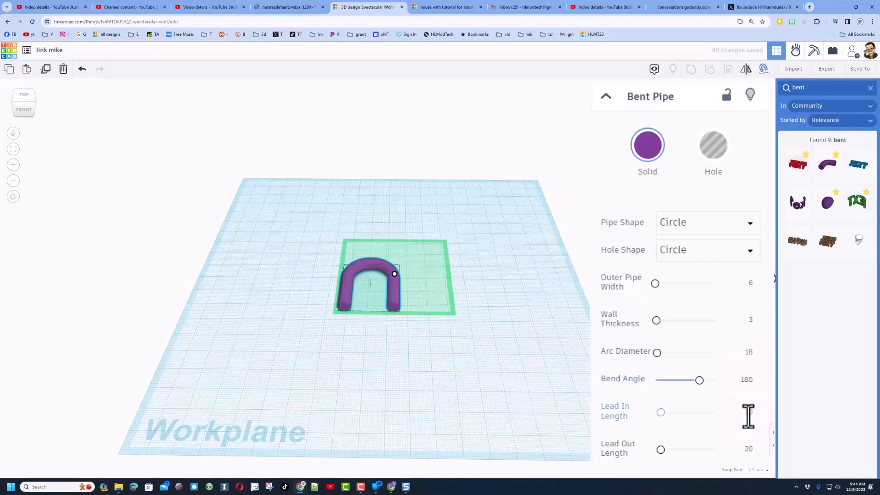
{"action": "left_click", "coordinate": [748, 451]}
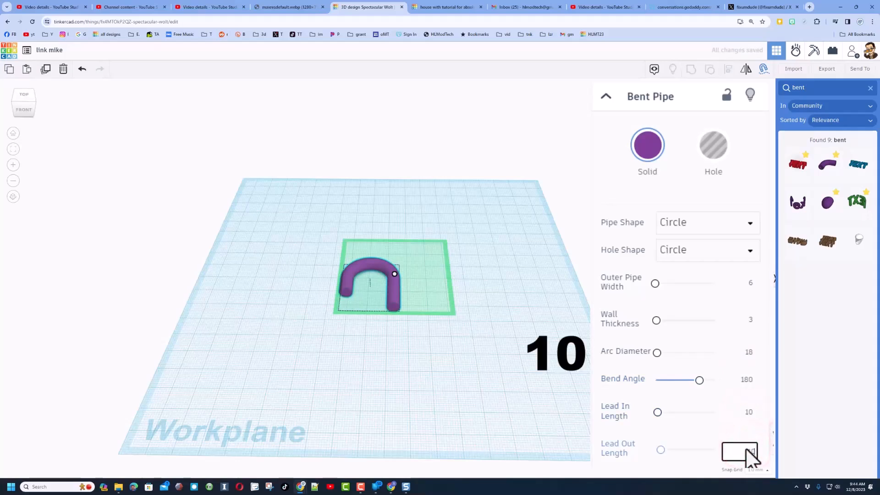
Duplicate the U-shaped pipe and move the copy 42 mm toward the front and 24 mm to the right.
{"action": "right_click_drag", "start_coordinate": [583, 343], "coordinate": [535, 358]}
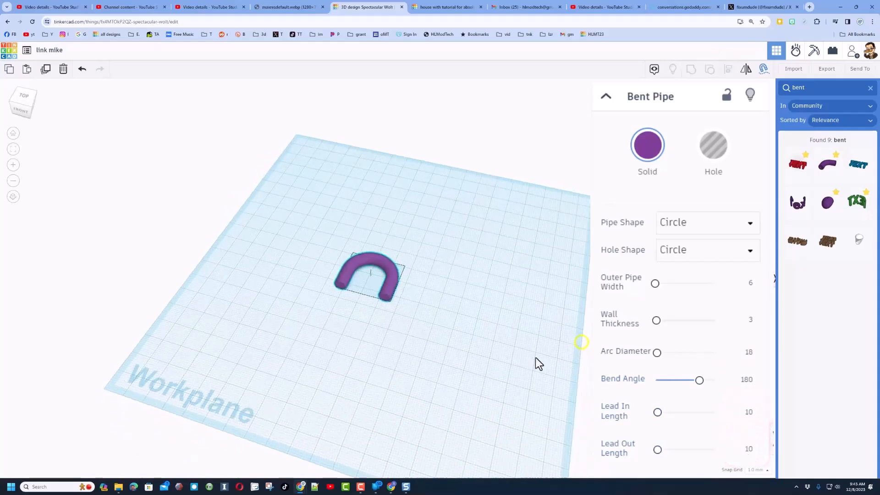
{"action": "left_click", "coordinate": [467, 303]}
{"action": "left_click", "coordinate": [391, 291]}
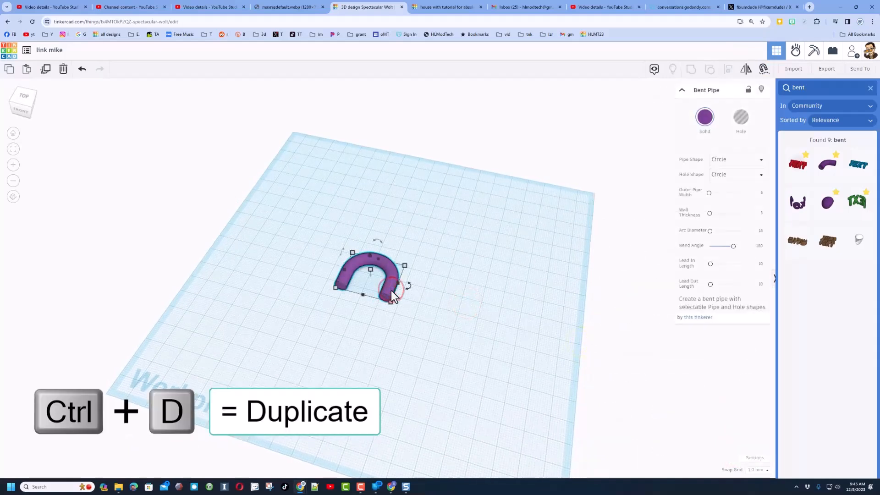
{"action": "key", "text": "ctrl+d"}
{"action": "left_click_drag", "start_coordinate": [391, 290], "coordinate": [414, 377]}
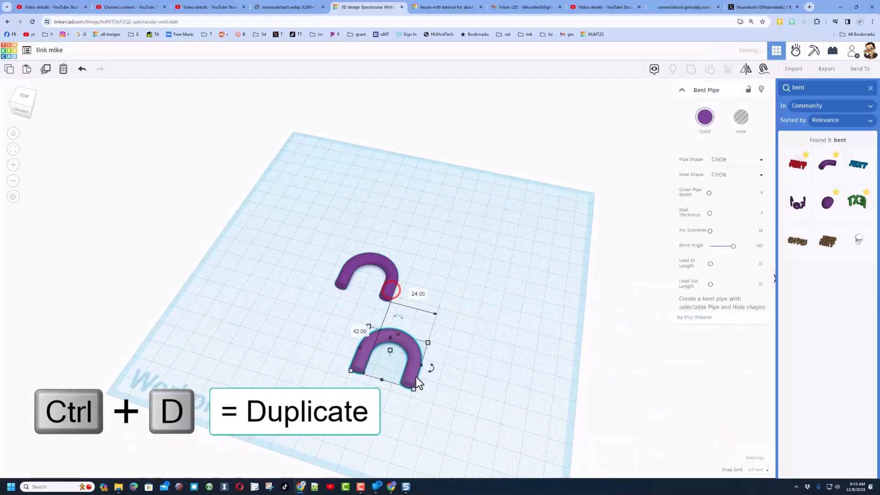
Mirror the copied pipe front to back so its open end faces the original.
{"action": "left_click", "coordinate": [748, 74]}
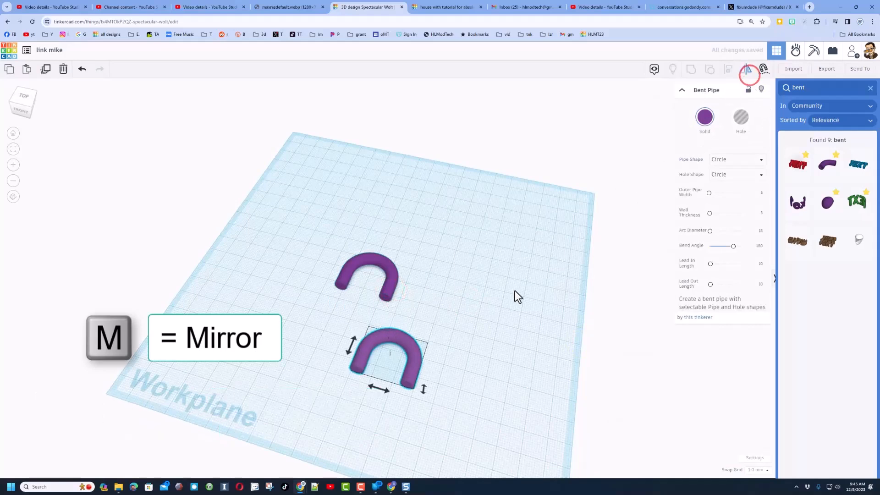
{"action": "left_click", "coordinate": [349, 347]}
{"action": "left_click", "coordinate": [285, 309]}
Drop the mirrored pipe onto a temporary workplane on the original pipe's end face, and restore the default workplane.
{"action": "right_click_drag", "start_coordinate": [329, 295], "coordinate": [639, 167]}
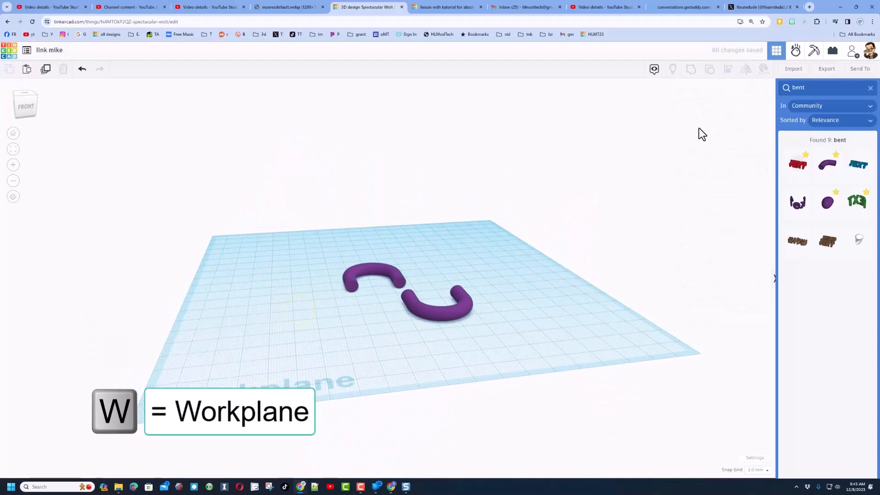
{"action": "left_click", "coordinate": [352, 289]}
{"action": "left_click", "coordinate": [417, 313]}
{"action": "key", "text": "d"}
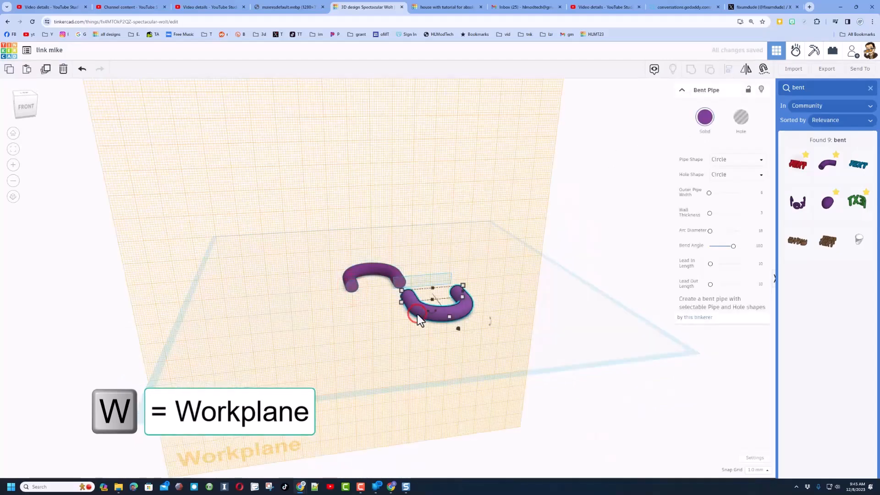
{"action": "left_click", "coordinate": [512, 290]}
{"action": "right_click_drag", "start_coordinate": [516, 284], "coordinate": [503, 356]}
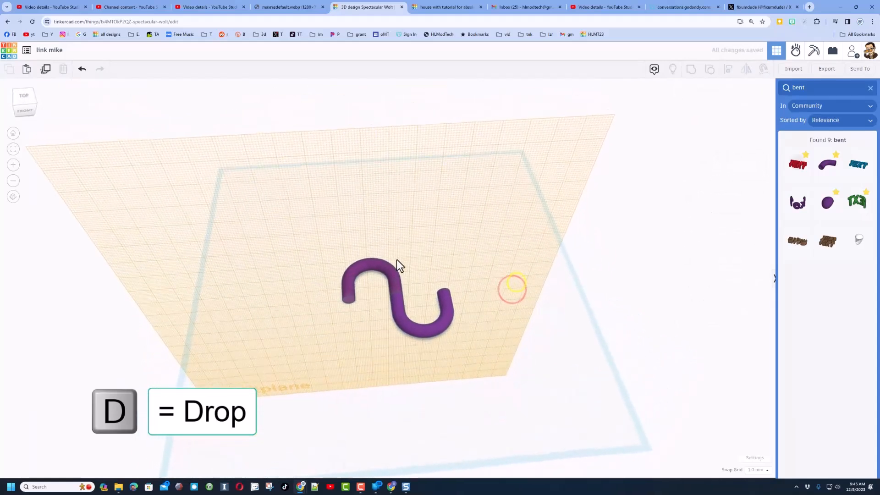
{"action": "left_click", "coordinate": [348, 348]}
Align the mirrored pipe left to right with the original pipe to close the oval link.
{"action": "left_click_drag", "start_coordinate": [311, 238], "coordinate": [453, 389]}
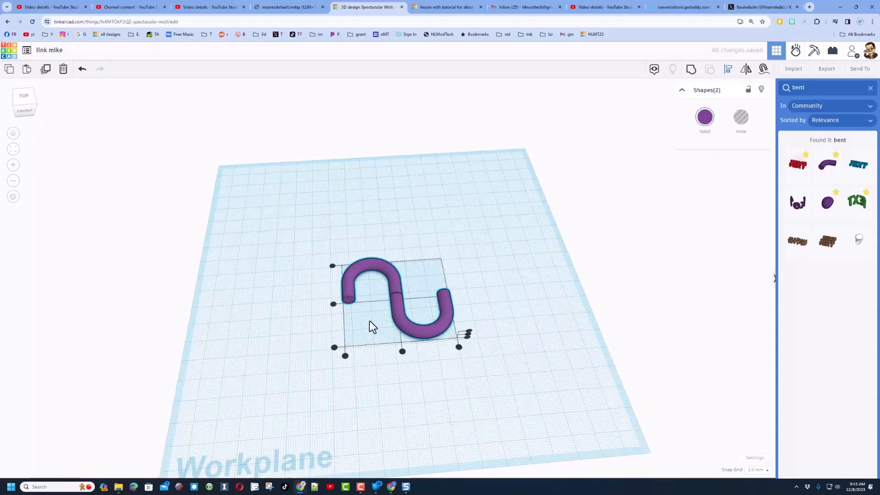
{"action": "left_click", "coordinate": [351, 275]}
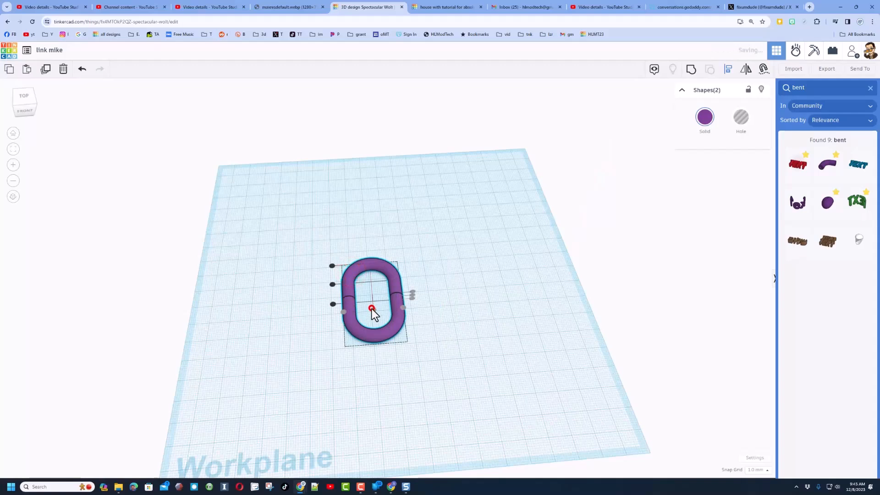
{"action": "left_click", "coordinate": [373, 309]}
{"action": "left_click", "coordinate": [449, 244]}
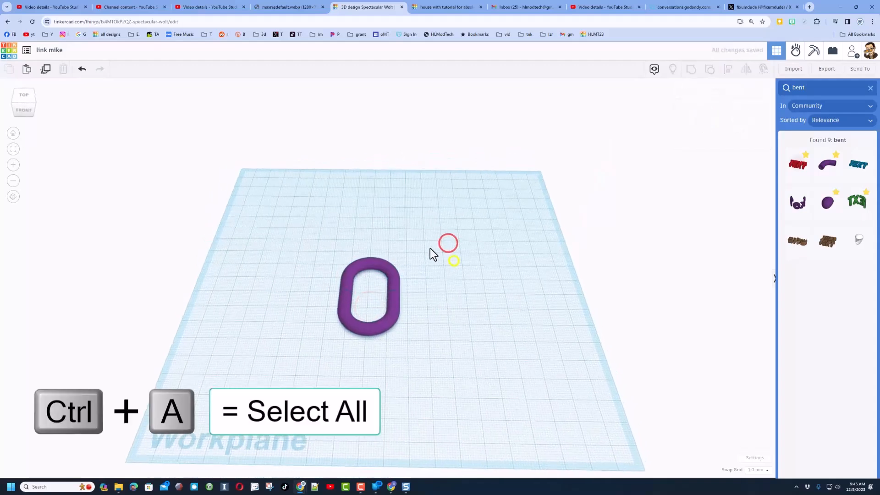
Group the two pipe halves into one link and turn it into a hole, moved 28 mm left and 5 mm back.
{"action": "left_click_drag", "start_coordinate": [422, 247], "coordinate": [268, 353]}
{"action": "key", "text": "ctrl+g"}
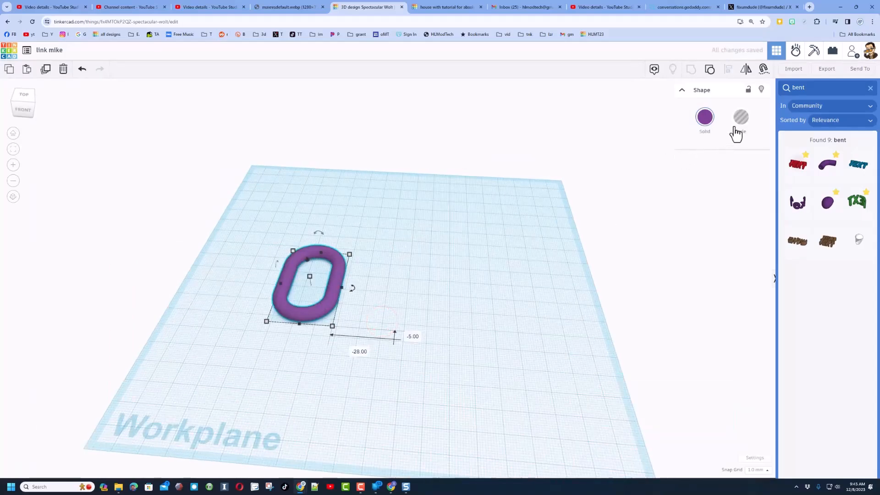
{"action": "left_click", "coordinate": [737, 133]}
{"action": "left_click", "coordinate": [512, 279]}
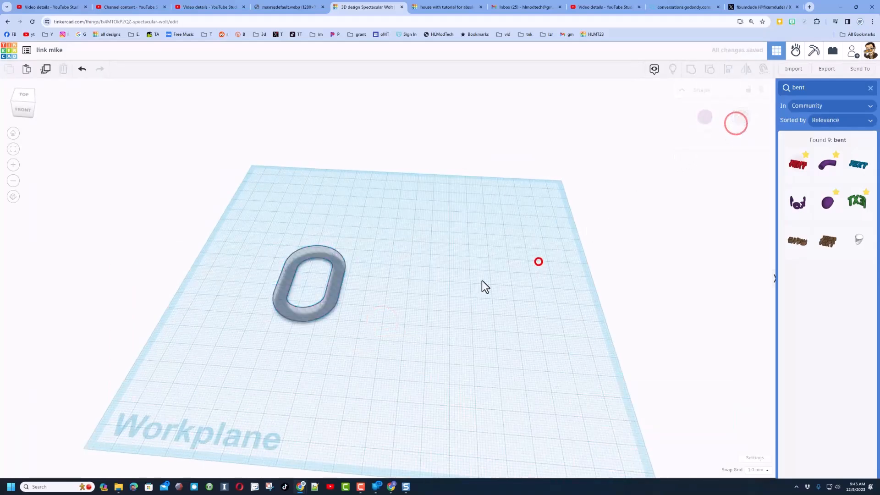
Return to the basic shapes, place a box over the link and stretch it until it covers the whole link.
{"action": "left_click", "coordinate": [871, 88]}
{"action": "left_click_drag", "start_coordinate": [860, 147], "coordinate": [282, 264]}
{"action": "right_click_drag", "start_coordinate": [301, 271], "coordinate": [343, 227]}
{"action": "left_click_drag", "start_coordinate": [342, 221], "coordinate": [252, 251]}
{"action": "left_click_drag", "start_coordinate": [326, 234], "coordinate": [360, 293]}
{"action": "right_click_drag", "start_coordinate": [360, 293], "coordinate": [450, 246]}
Align the box and the hollow link to their centres in length, width and height.
{"action": "left_click_drag", "start_coordinate": [441, 171], "coordinate": [223, 338]}
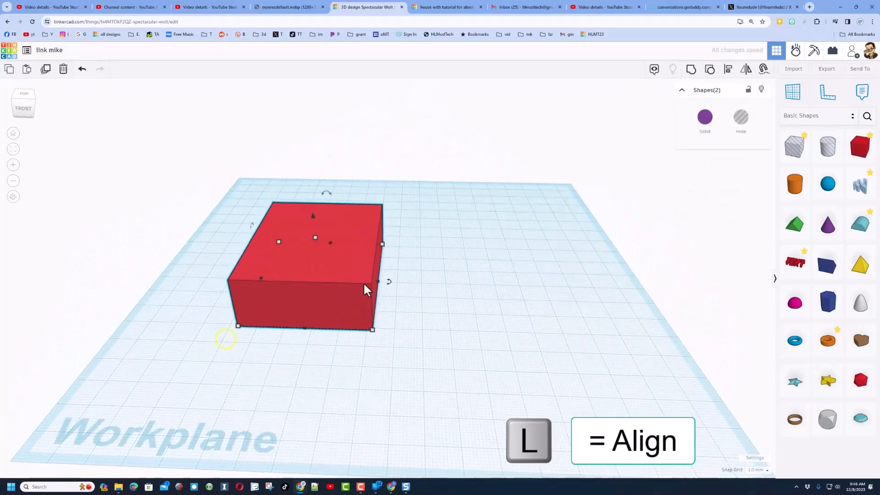
{"action": "key", "text": "l"}
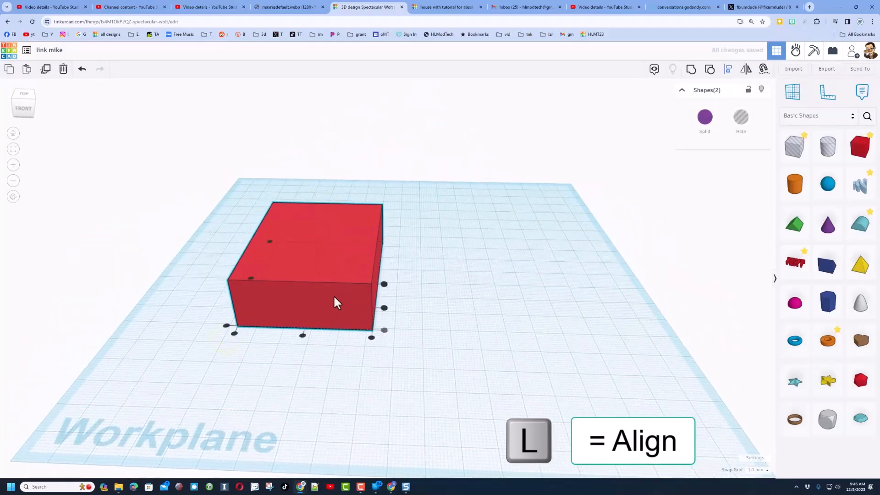
{"action": "left_click", "coordinate": [303, 336]}
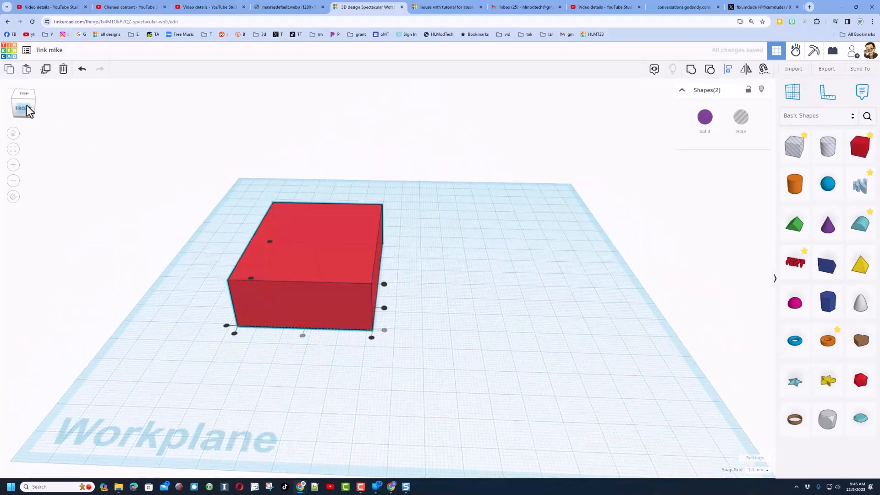
{"action": "left_click", "coordinate": [14, 102]}
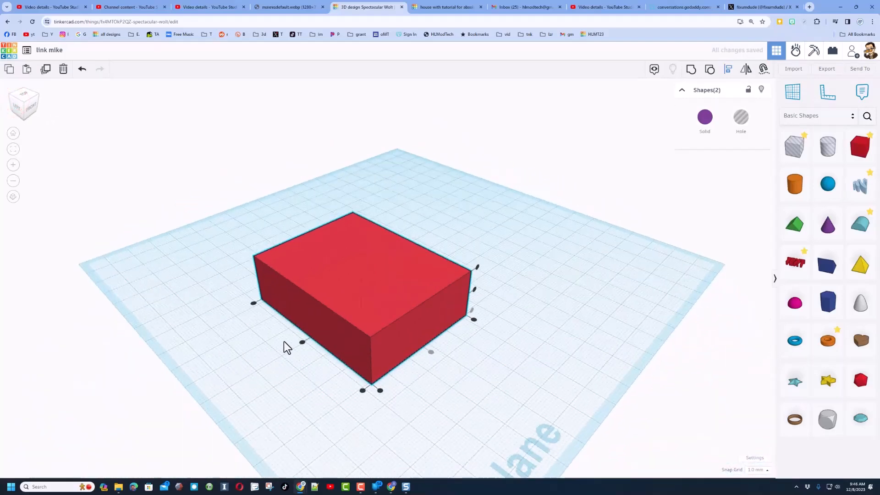
{"action": "left_click", "coordinate": [303, 342]}
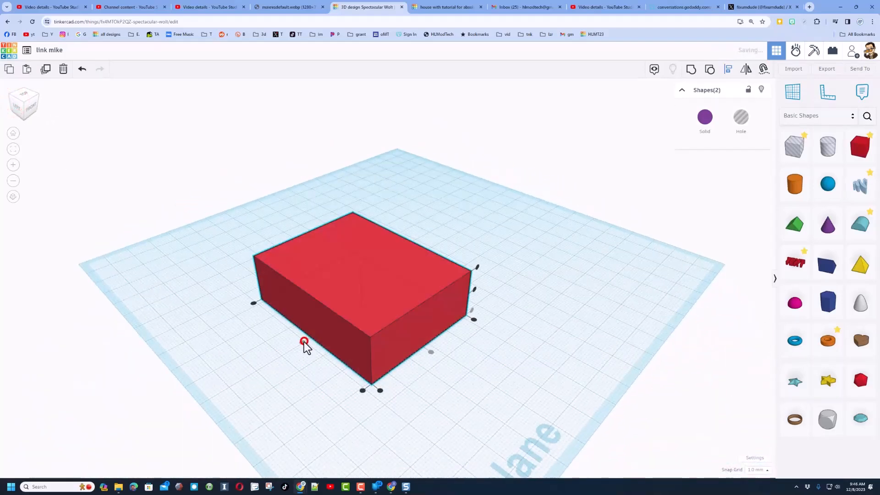
{"action": "left_click", "coordinate": [474, 290]}
{"action": "left_click", "coordinate": [538, 240]}
Change the box's solid color to the light blue preset.
{"action": "left_click", "coordinate": [389, 253]}
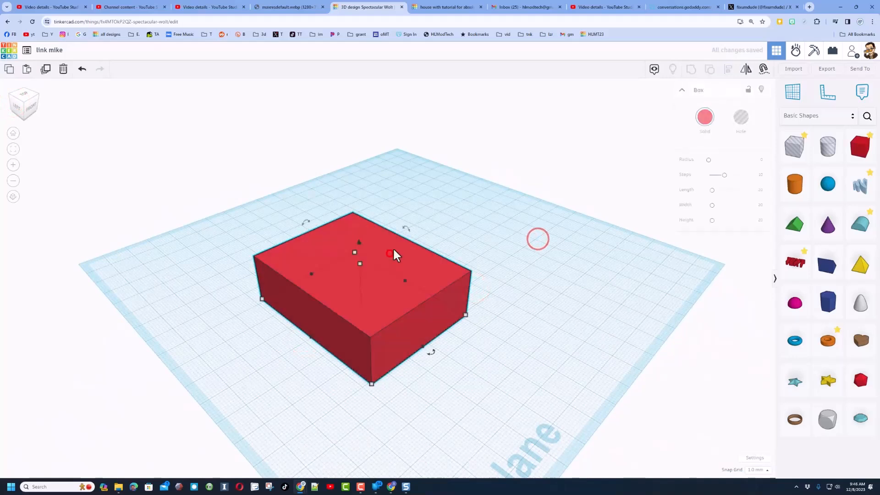
{"action": "left_click", "coordinate": [705, 118]}
{"action": "left_click", "coordinate": [699, 181]}
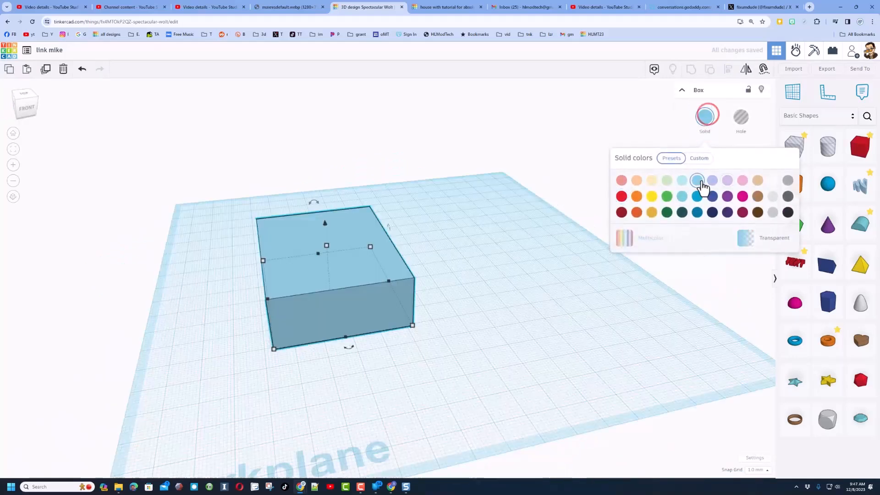
Group the blue box with the link hole to cut the link-shaped cavity out of it.
{"action": "left_click", "coordinate": [263, 161]}
{"action": "left_click_drag", "start_coordinate": [210, 169], "coordinate": [455, 387]}
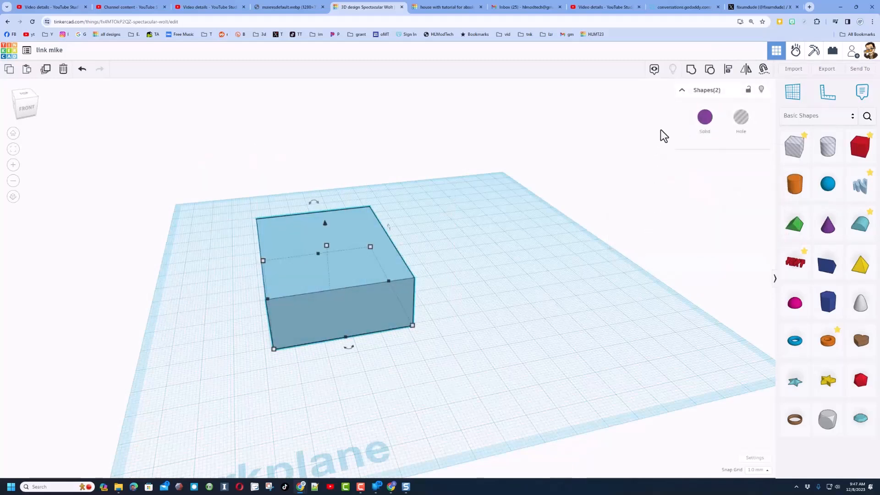
{"action": "key", "text": "ctrl+g"}
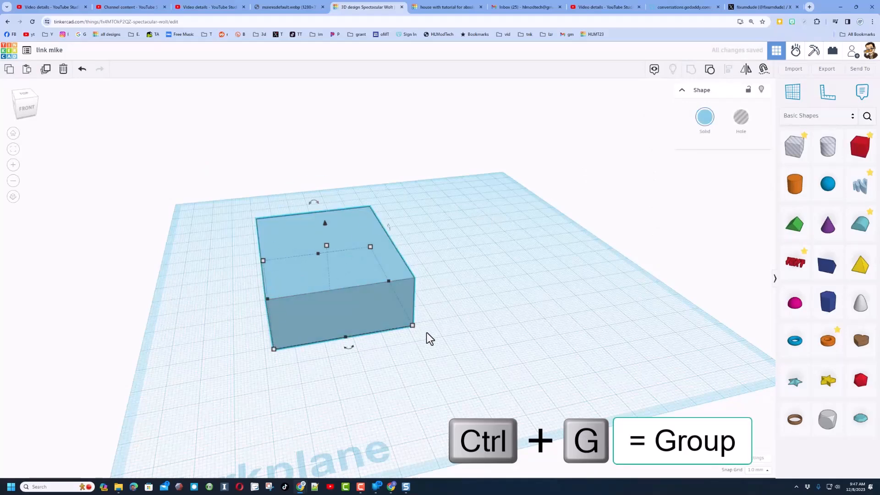
Turn the light blue box with the link-shaped cavity into a hole so it can serve as a mold.
{"action": "right_click_drag", "start_coordinate": [306, 273], "coordinate": [262, 255]}
{"action": "left_click", "coordinate": [442, 281]}
{"action": "right_click_drag", "start_coordinate": [375, 264], "coordinate": [339, 282]}
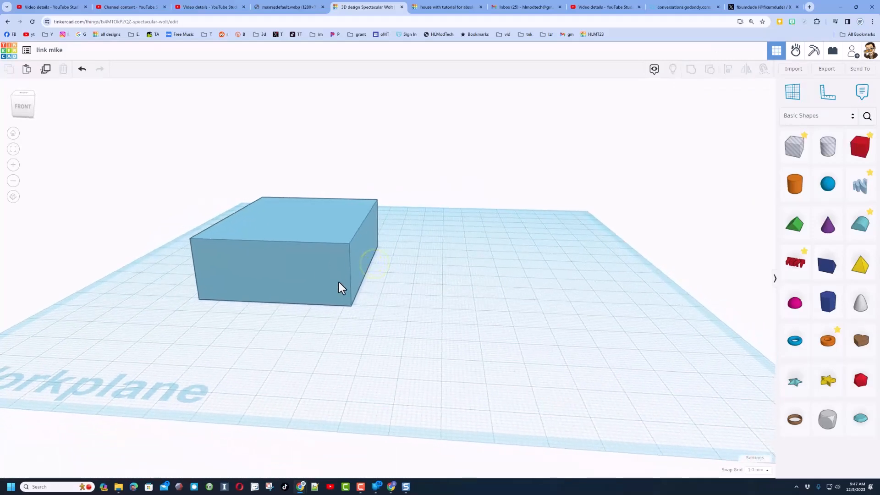
{"action": "left_click", "coordinate": [339, 282]}
{"action": "left_click", "coordinate": [739, 124]}
{"action": "left_click", "coordinate": [435, 259]}
Show all hidden shapes, duplicate the Naval camo cube and place the copy on the open workplane in front of the samples.
{"action": "right_click_drag", "start_coordinate": [302, 315], "coordinate": [328, 345]}
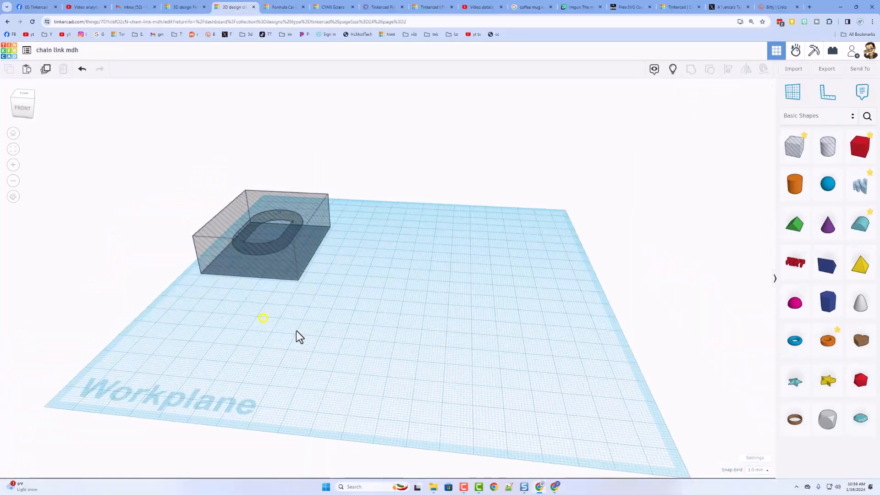
{"action": "right_click_drag", "start_coordinate": [298, 336], "coordinate": [278, 336]}
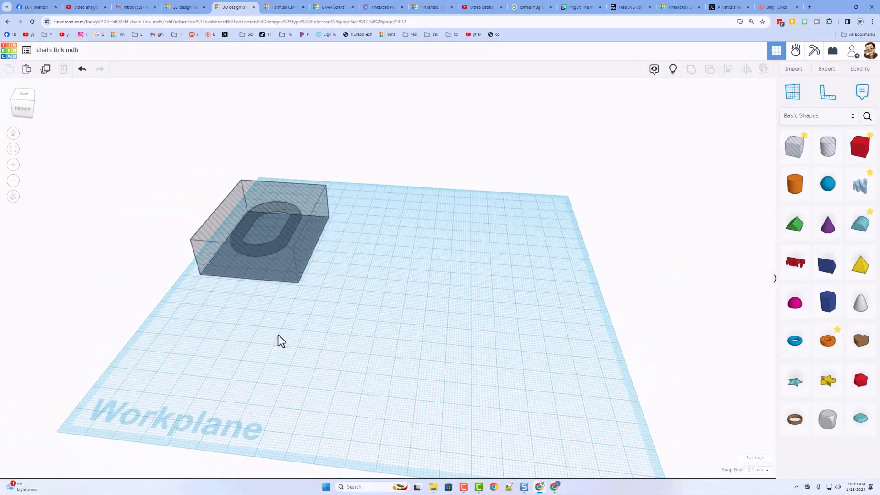
{"action": "left_click", "coordinate": [673, 70]}
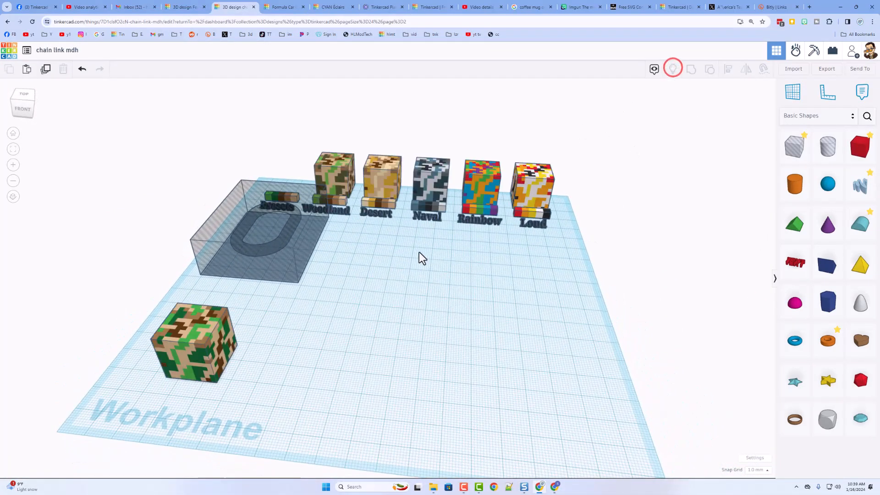
{"action": "left_click", "coordinate": [441, 178]}
{"action": "key", "text": "ctrl+d"}
{"action": "left_click_drag", "start_coordinate": [438, 185], "coordinate": [389, 260]}
Duplicate the link mold and move one of them 110 mm across and 36 mm forward, beside the Naval cube copy.
{"action": "left_click_drag", "start_coordinate": [290, 249], "coordinate": [459, 310]}
{"action": "left_click", "coordinate": [332, 307]}
{"action": "left_click", "coordinate": [274, 260]}
{"action": "key", "text": "ctrl+d"}
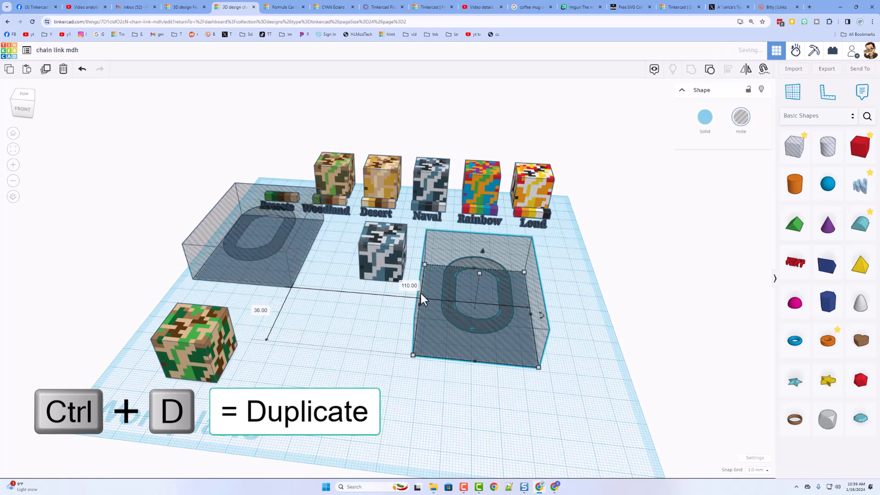
Move the Naval cube copy into the duplicated mold and stretch it in length and width to cover the link cavity.
{"action": "left_click_drag", "start_coordinate": [370, 250], "coordinate": [435, 267]}
{"action": "right_click_drag", "start_coordinate": [389, 283], "coordinate": [456, 235]}
{"action": "left_click_drag", "start_coordinate": [432, 256], "coordinate": [506, 273]}
{"action": "right_click_drag", "start_coordinate": [539, 280], "coordinate": [331, 271]}
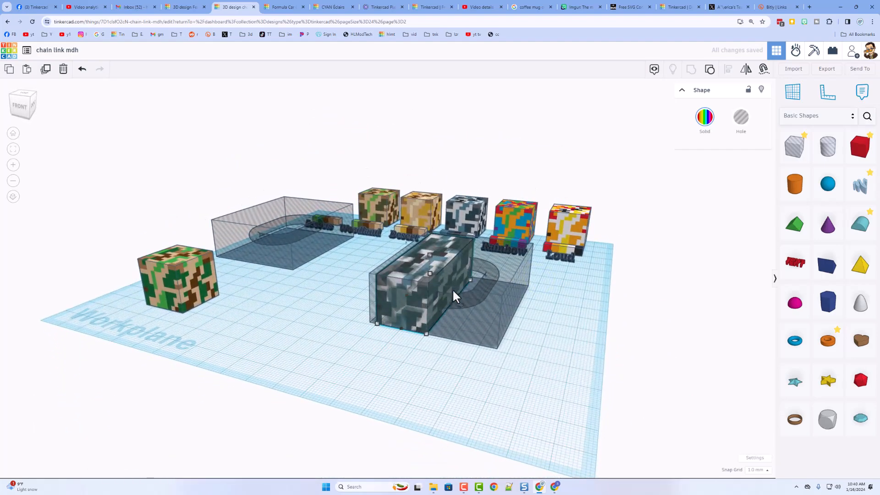
{"action": "left_click_drag", "start_coordinate": [455, 298], "coordinate": [506, 322]}
{"action": "right_click_drag", "start_coordinate": [506, 322], "coordinate": [201, 303]}
Align the stretched Naval block and the duplicated mold to their centres in length and width.
{"action": "left_click", "coordinate": [273, 376]}
{"action": "left_click_drag", "start_coordinate": [179, 280], "coordinate": [316, 365]}
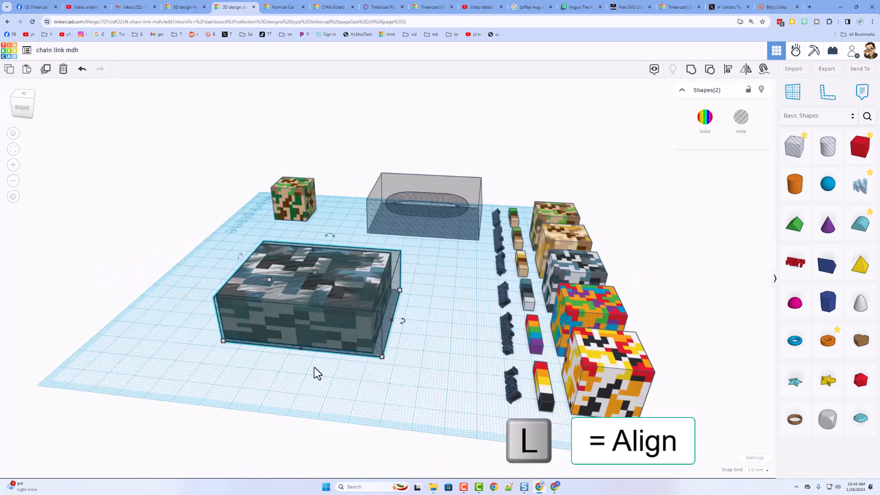
{"action": "key", "text": "l"}
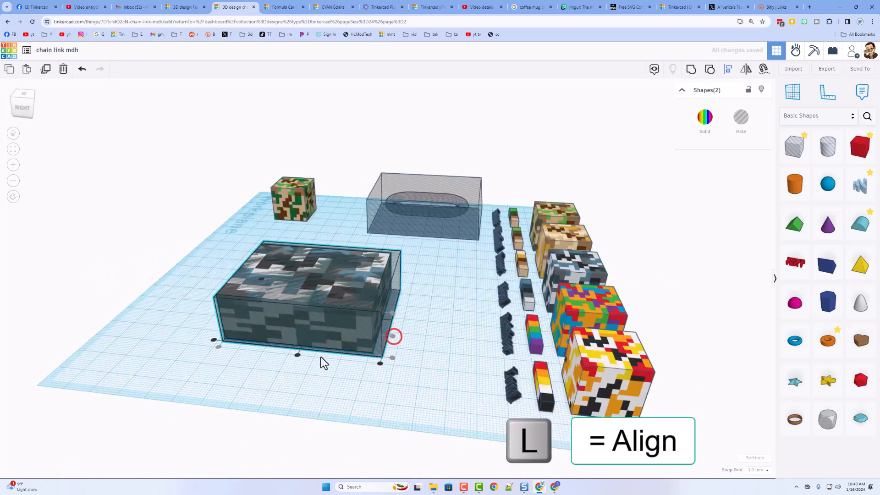
{"action": "left_click", "coordinate": [297, 355]}
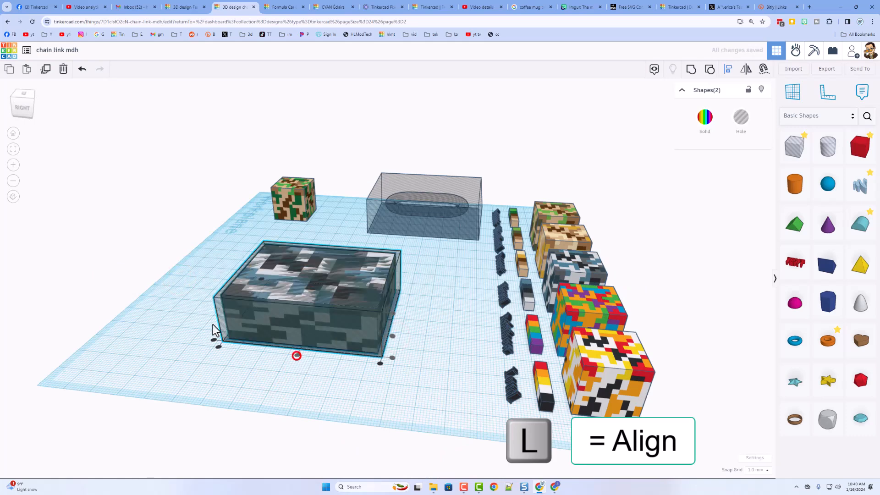
{"action": "left_click", "coordinate": [11, 100]}
Group the Naval block with the mold hole to cut it down to a Naval-patterned chain link.
{"action": "key", "text": "ctrl+g"}
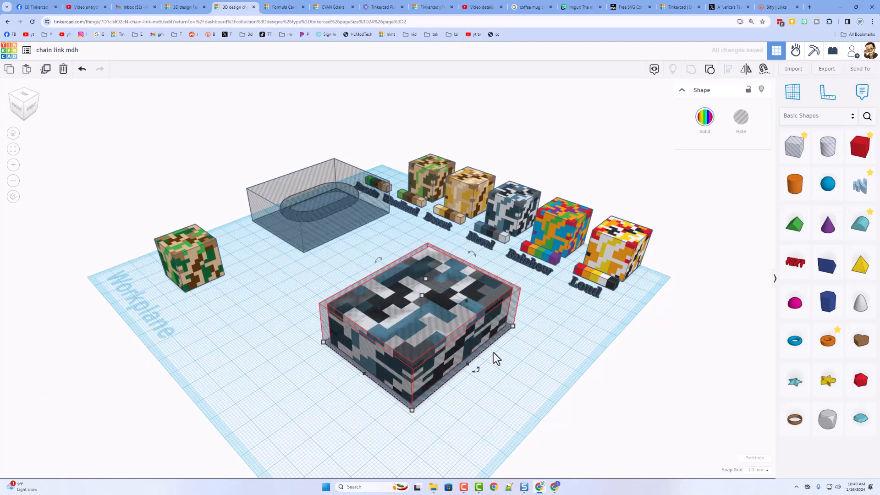
{"action": "right_click_drag", "start_coordinate": [485, 415], "coordinate": [466, 410]}
{"action": "left_click", "coordinate": [397, 361]}
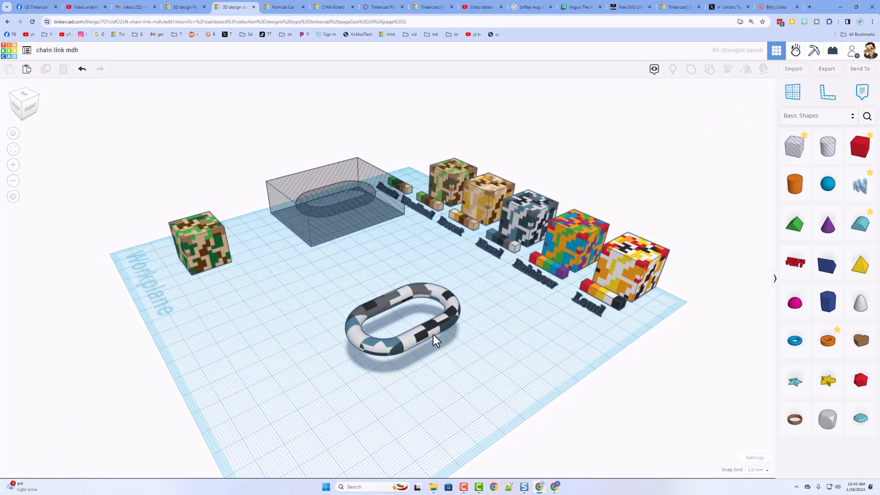
Duplicate the remaining link mold, place the copy on the open workplane and ungroup it into its box and link.
{"action": "left_click", "coordinate": [327, 219]}
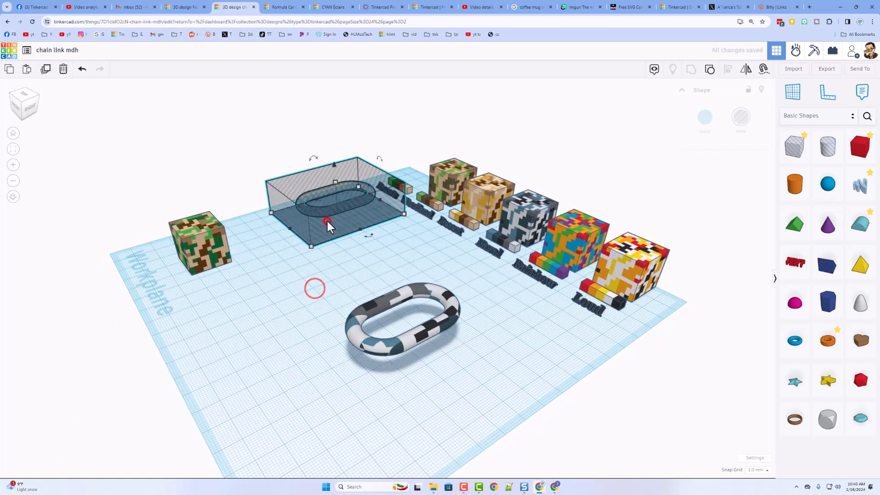
{"action": "key", "text": "ctrl+shift+g"}
{"action": "left_click_drag", "start_coordinate": [323, 228], "coordinate": [301, 340], "text": "alt"}
{"action": "left_click", "coordinate": [300, 317]}
{"action": "left_click", "coordinate": [710, 70]}
{"action": "left_click", "coordinate": [315, 367]}
Enlarge the ungrouped mold box to 31 mm high and 110 mm long, and stretch its other two sides outward as well.
{"action": "left_click", "coordinate": [311, 303]}
{"action": "left_click_drag", "start_coordinate": [313, 252], "coordinate": [313, 232]}
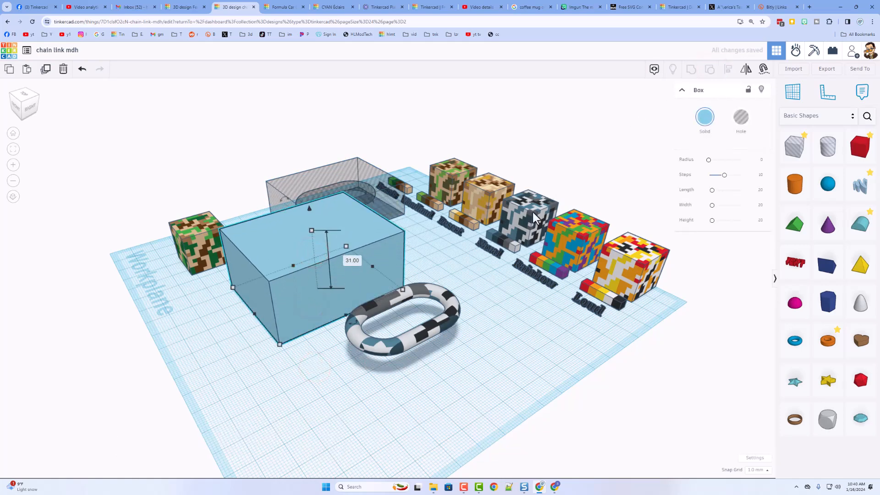
{"action": "left_click_drag", "start_coordinate": [253, 315], "coordinate": [198, 337]}
{"action": "left_click_drag", "start_coordinate": [373, 269], "coordinate": [411, 259]}
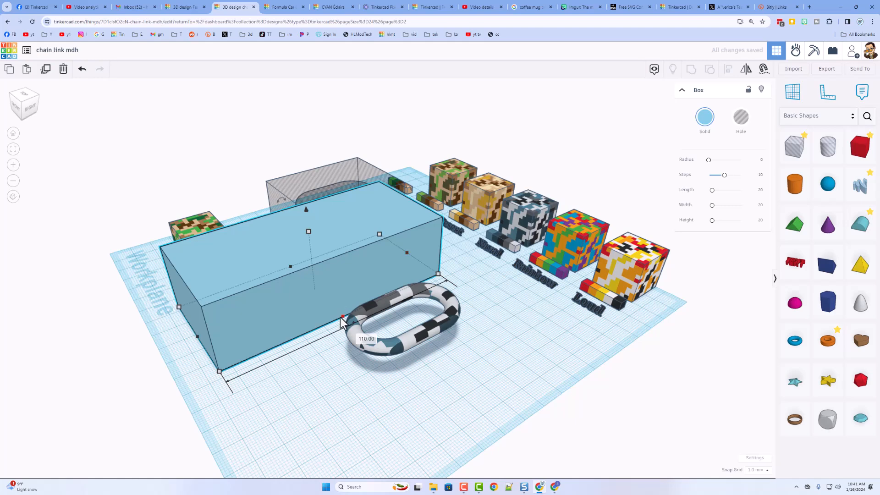
{"action": "right_click_drag", "start_coordinate": [341, 321], "coordinate": [378, 353]}
{"action": "scroll", "coordinate": [344, 359], "scroll_direction": "up", "scroll_amount": 3}
{"action": "left_click", "coordinate": [335, 353]}
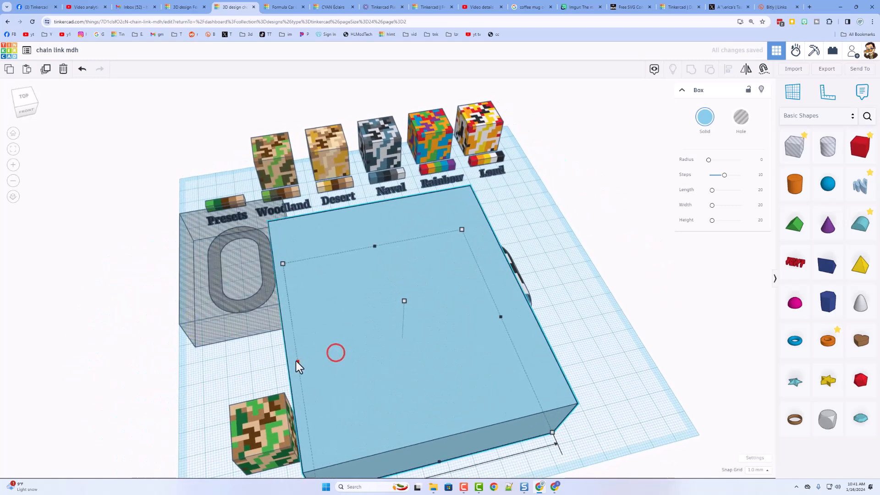
{"action": "right_click_drag", "start_coordinate": [595, 354], "coordinate": [540, 333]}
{"action": "left_click", "coordinate": [540, 333]}
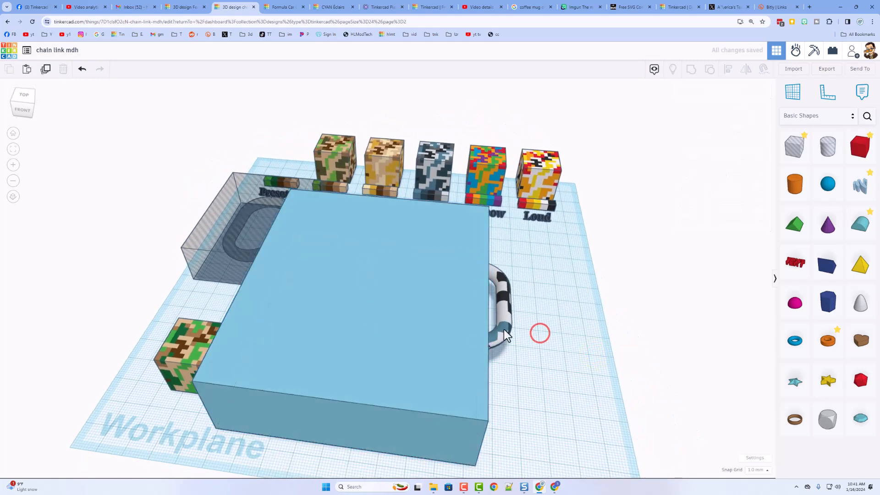
Move the Naval chain link in large steps away from the enlarged box until it is clear of it.
{"action": "left_click", "coordinate": [504, 328]}
{"action": "key", "text": "shift+Right"}
{"action": "key", "text": "shift+Right"}
{"action": "key", "text": "shift+Right"}
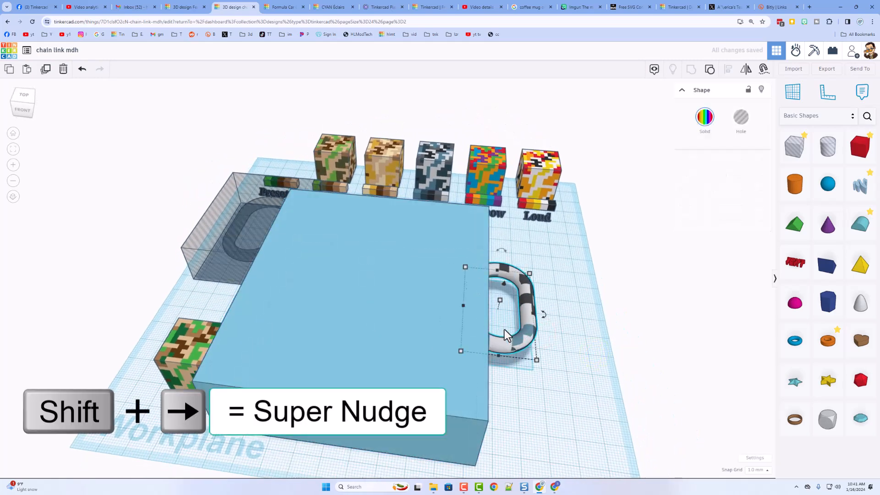
Group the enlarged box with the link inside it and turn the group into a hole as a larger mold.
{"action": "left_click_drag", "start_coordinate": [451, 329], "coordinate": [347, 290]}
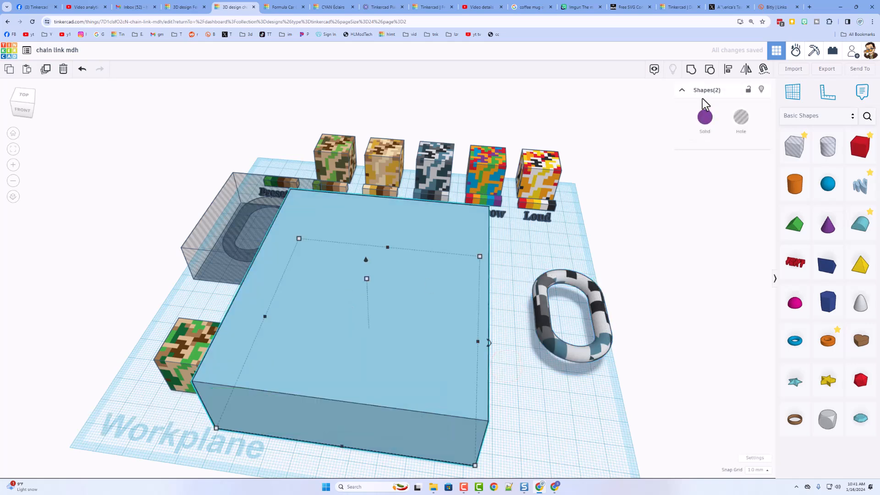
{"action": "left_click", "coordinate": [692, 70]}
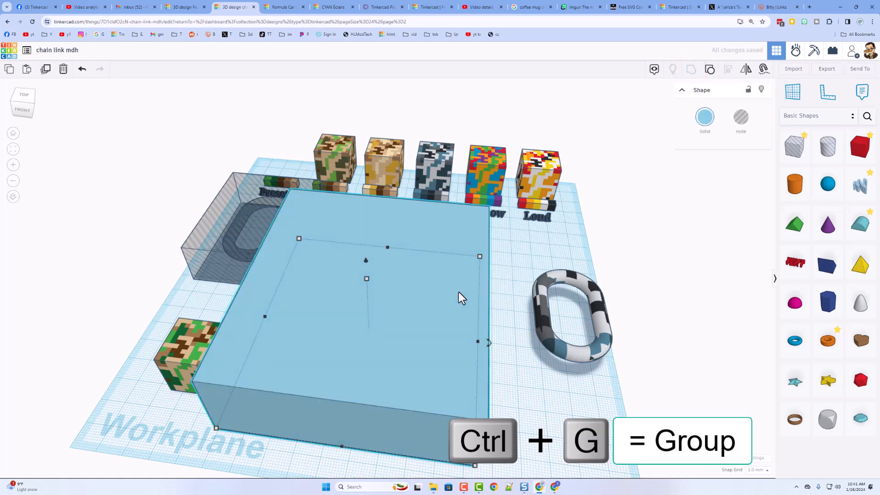
{"action": "left_click", "coordinate": [741, 118]}
{"action": "left_click", "coordinate": [431, 294]}
{"action": "right_click_drag", "start_coordinate": [429, 208], "coordinate": [395, 216]}
Duplicate the Rainbow camo cube and move the copy in large steps into the large mold, near the end of the link.
{"action": "left_click", "coordinate": [485, 159]}
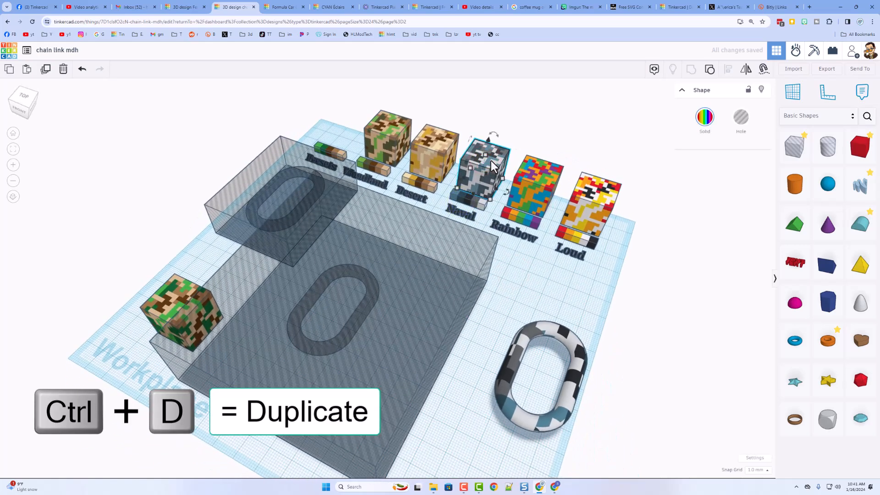
{"action": "left_click", "coordinate": [542, 178]}
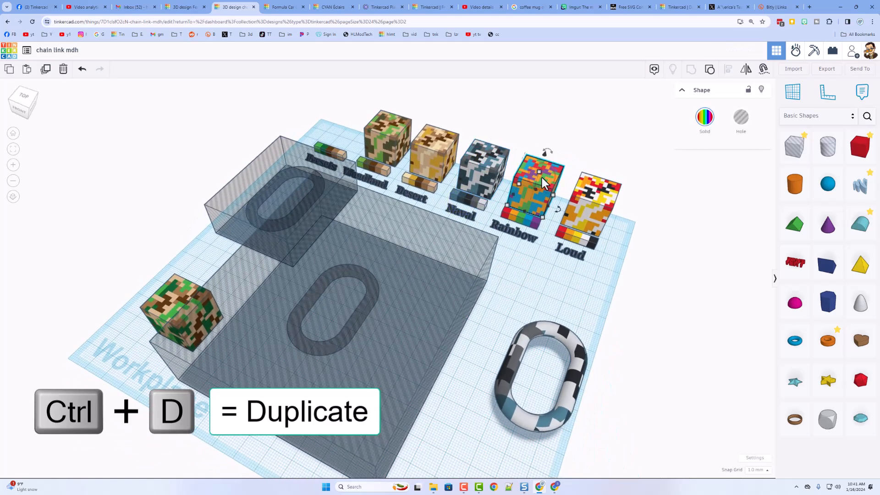
{"action": "key", "text": "ctrl+d"}
{"action": "key", "text": "shift+Down"}
{"action": "key", "text": "shift+Down"}
{"action": "key", "text": "shift+Down"}
{"action": "key", "text": "shift+Down"}
{"action": "key", "text": "shift+Down"}
{"action": "key", "text": "shift+Down"}
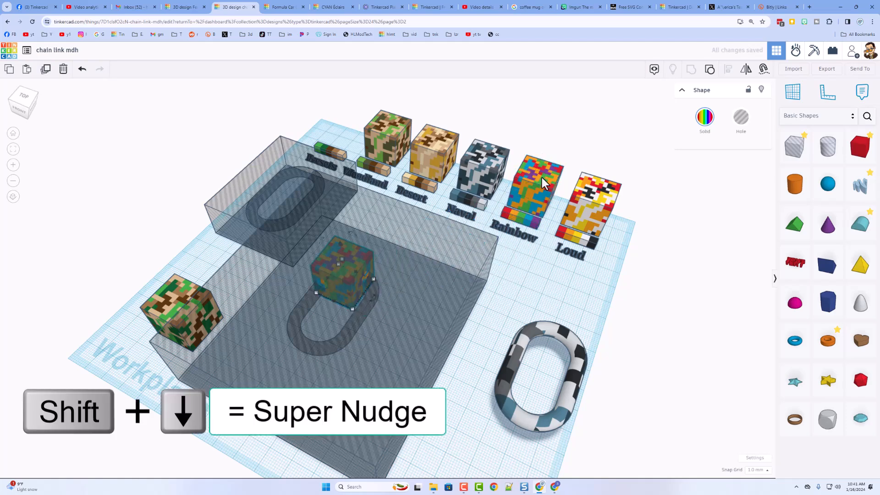
{"action": "key", "text": "shift+Up"}
{"action": "key", "text": "shift+Left"}
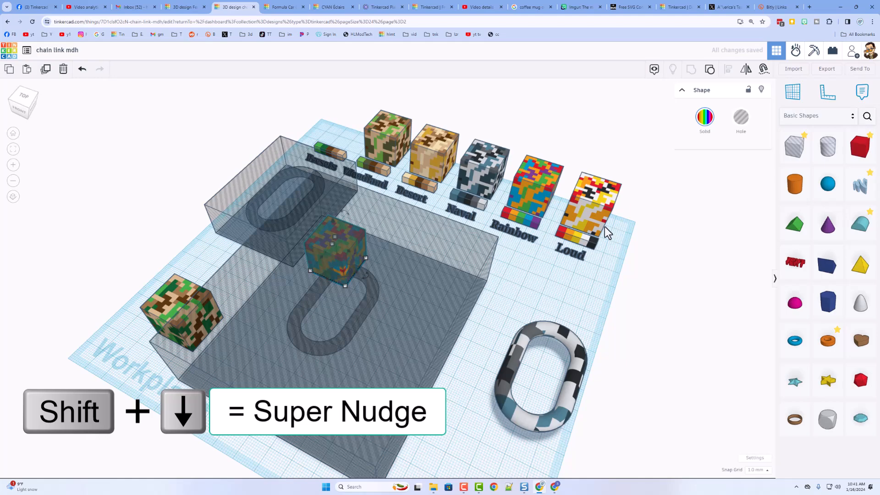
Nudge the Rainbow cube copy four small steps so that it covers one end of the link inside the mold.
{"action": "right_click_drag", "start_coordinate": [427, 279], "coordinate": [293, 289]}
{"action": "key", "text": "ctrl+d"}
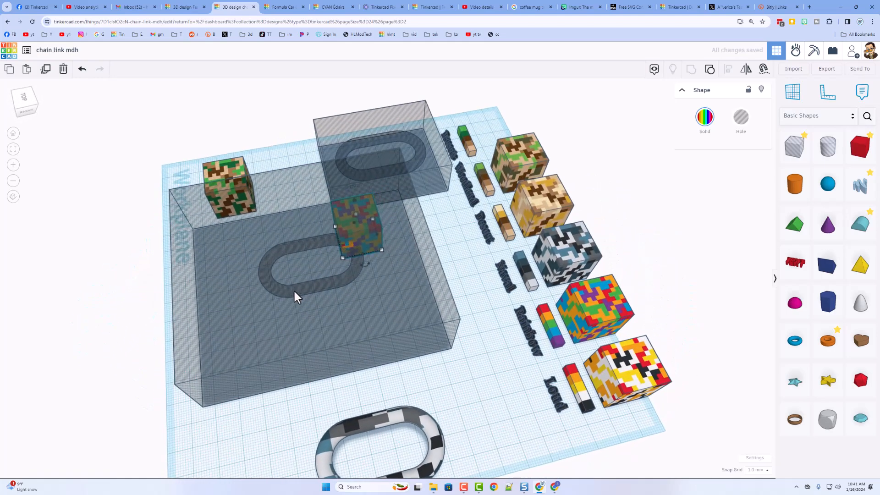
{"action": "key", "text": "Left"}
{"action": "key", "text": "Left"}
{"action": "key", "text": "Left"}
{"action": "key", "text": "Left"}
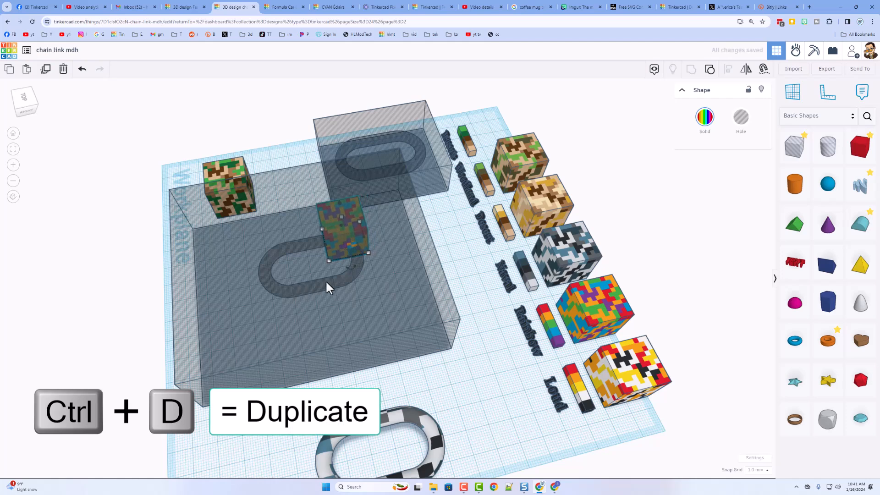
Duplicate the Rainbow cube in the mold and delete the extra copy beyond the workplane's edge.
{"action": "key", "text": "ctrl+d"}
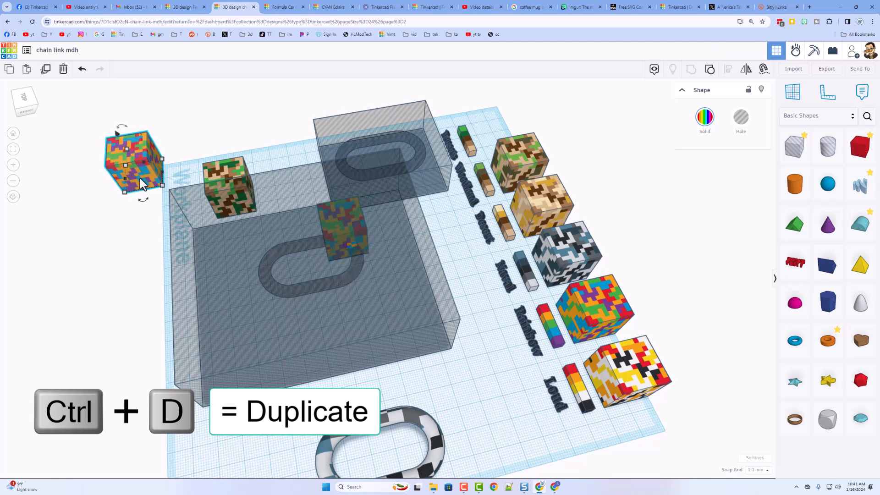
{"action": "left_click", "coordinate": [350, 236]}
{"action": "left_click", "coordinate": [125, 171]}
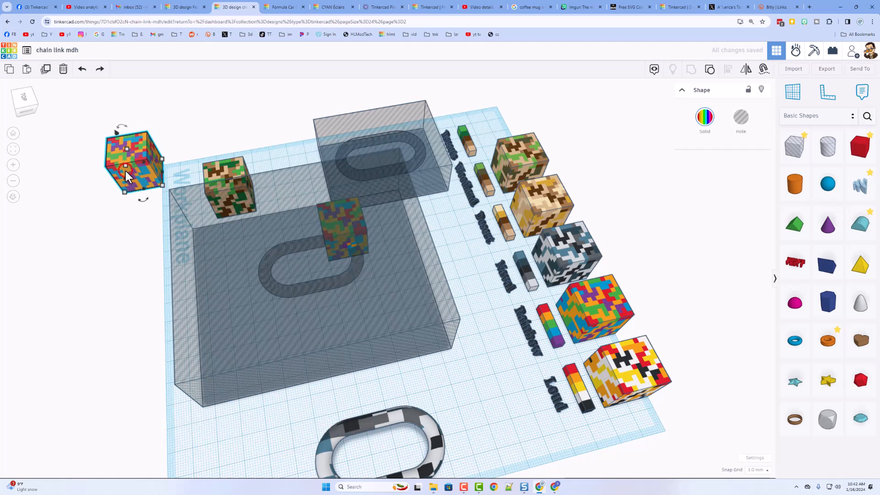
{"action": "key", "text": "Delete"}
Hide the large link mold to expose the Rainbow cube inside it.
{"action": "left_click", "coordinate": [180, 246]}
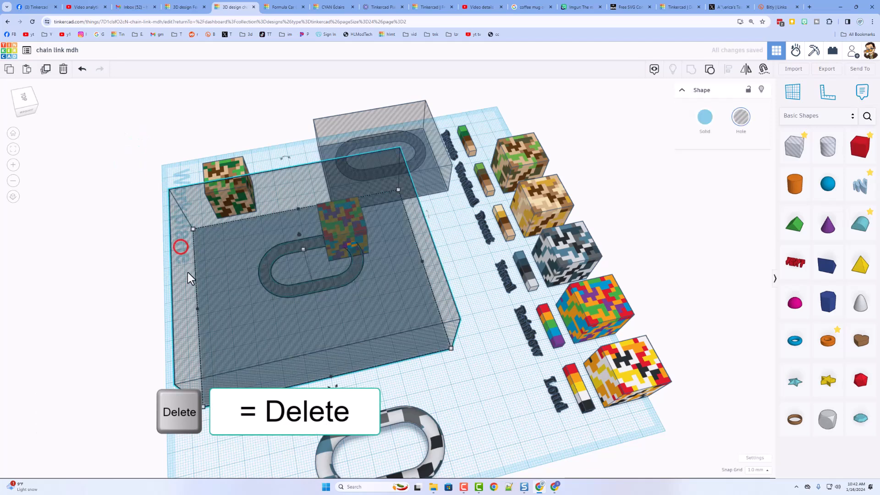
{"action": "left_click", "coordinate": [760, 90]}
{"action": "left_click", "coordinate": [344, 220]}
{"action": "scroll", "coordinate": [344, 221], "scroll_direction": "up", "scroll_amount": 1}
Place a workplane on the Rainbow cube's side face and drop duplicates against it to build a row of three cubes.
{"action": "key", "text": "ctrl+d"}
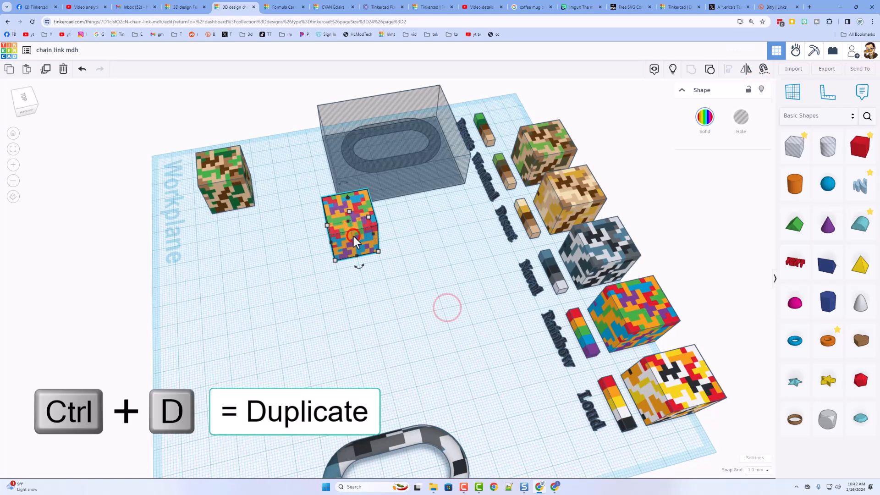
{"action": "right_click_drag", "start_coordinate": [353, 234], "coordinate": [406, 241]}
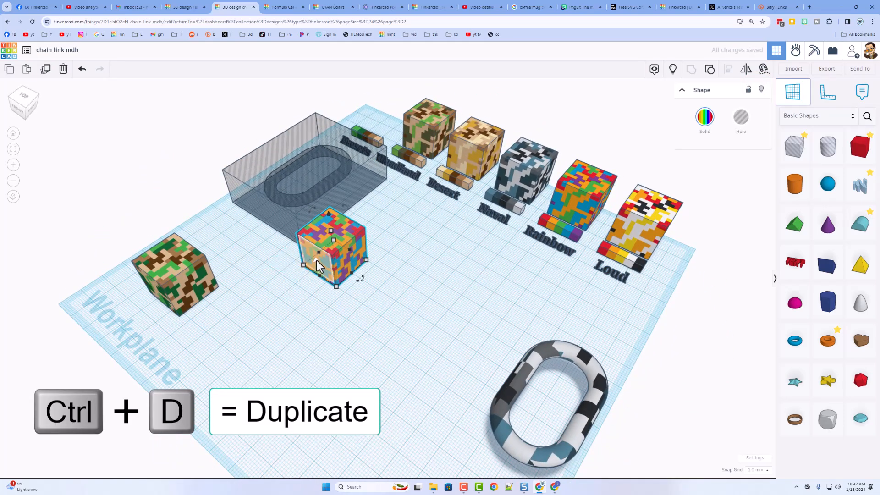
{"action": "left_click_drag", "start_coordinate": [316, 261], "coordinate": [316, 260]}
{"action": "key", "text": "d"}
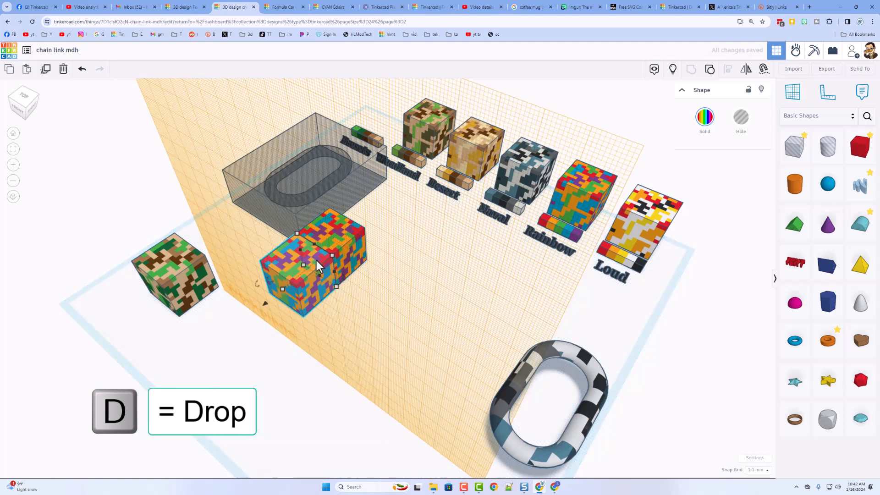
{"action": "key", "text": "ctrl+d"}
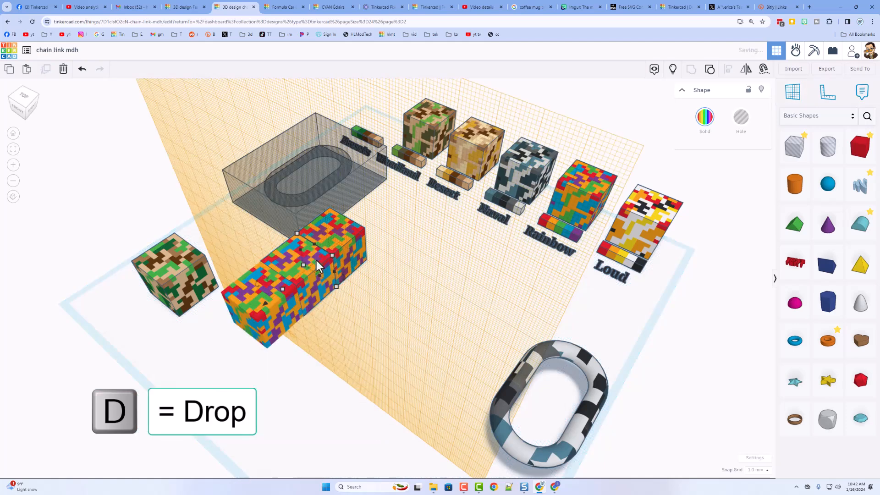
{"action": "left_click", "coordinate": [309, 355]}
Place a workplane on the long side of the Rainbow row, select all three cubes and drop a duplicate row against it.
{"action": "right_click_drag", "start_coordinate": [309, 355], "coordinate": [335, 306]}
{"action": "left_click", "coordinate": [321, 301]}
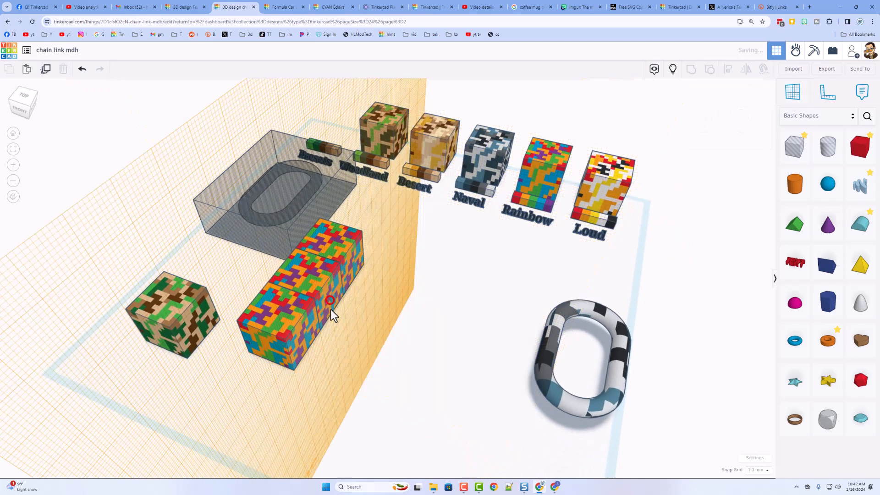
{"action": "left_click_drag", "start_coordinate": [400, 283], "coordinate": [302, 366]}
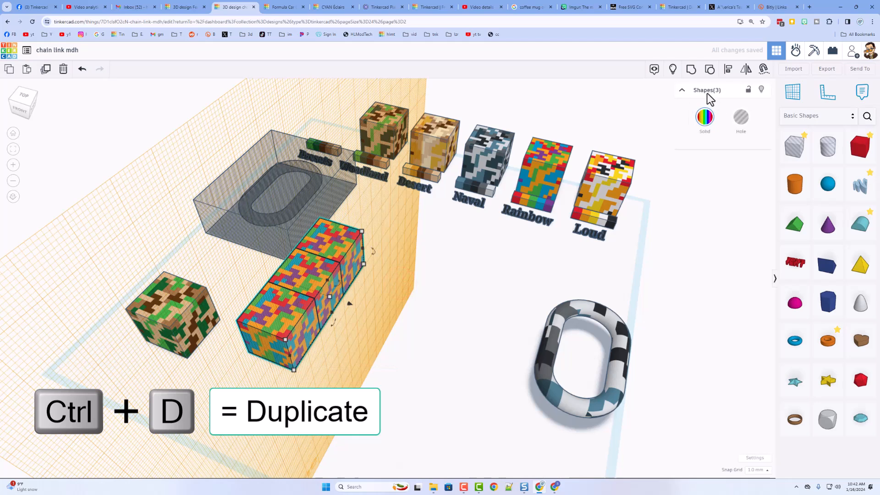
{"action": "key", "text": "ctrl+d"}
{"action": "key", "text": "ctrl+d"}
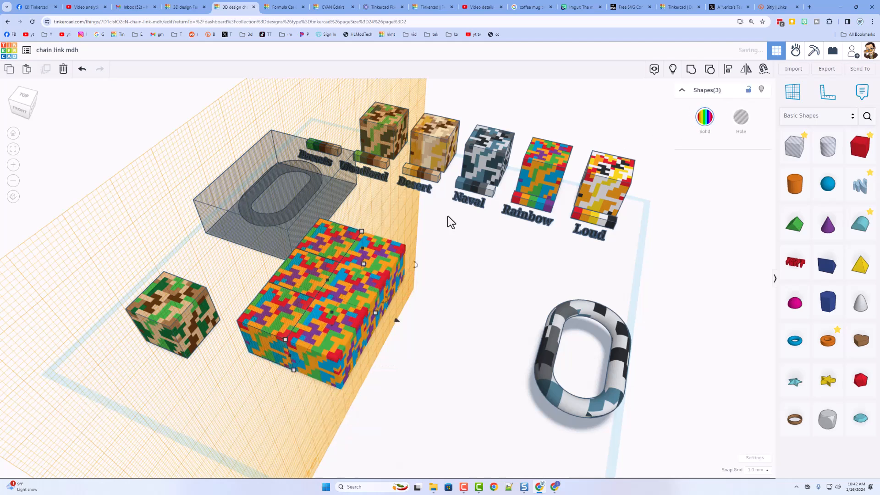
Duplicate the row again to complete a three-by-three Rainbow block and unhide the large link mold.
{"action": "right_click_drag", "start_coordinate": [491, 202], "coordinate": [320, 265]}
{"action": "key", "text": "ctrl+d"}
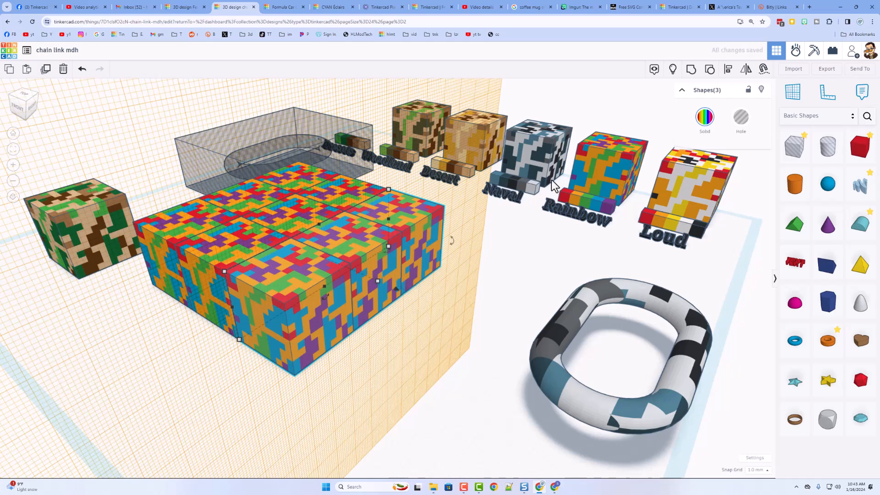
{"action": "left_click", "coordinate": [672, 69]}
{"action": "left_click", "coordinate": [491, 358]}
Group the large mold with the nine Rainbow cubes to cut the link, and return the workplane to the base.
{"action": "right_click_drag", "start_coordinate": [456, 346], "coordinate": [558, 280]}
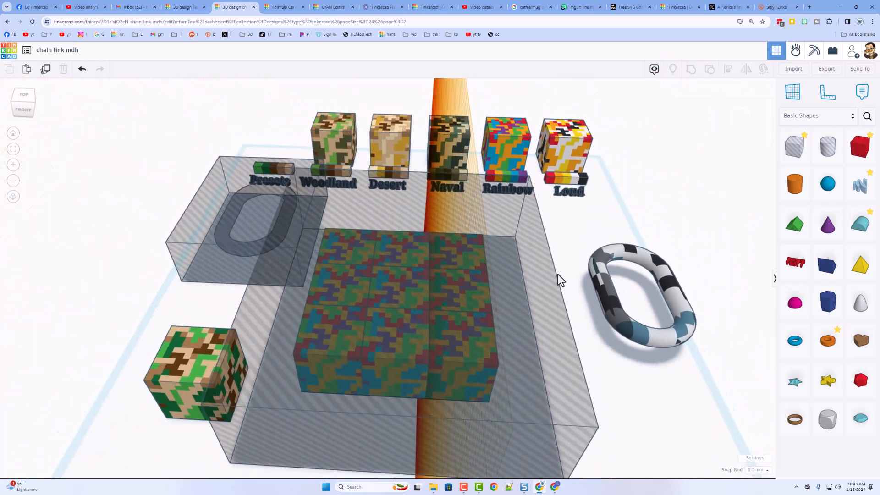
{"action": "left_click", "coordinate": [557, 279]}
{"action": "left_click", "coordinate": [342, 348], "text": "shift"}
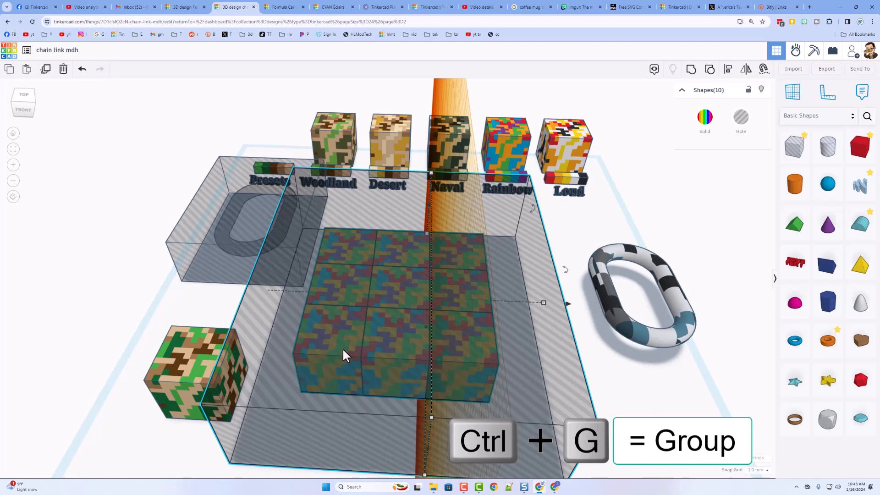
{"action": "key", "text": "ctrl+g"}
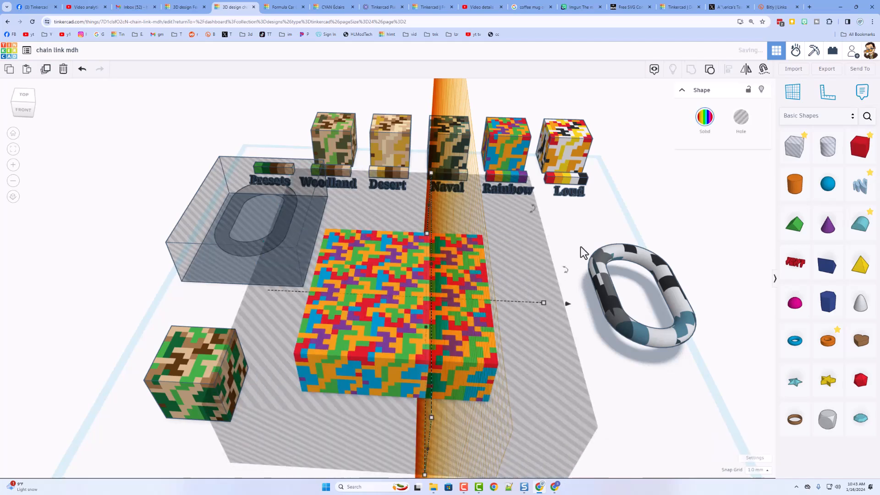
{"action": "key", "text": "w"}
{"action": "left_click", "coordinate": [592, 212]}
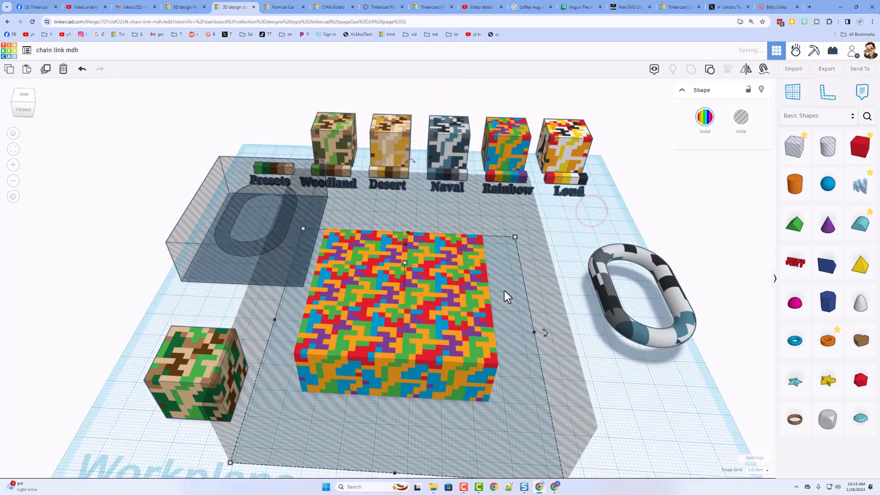
{"action": "right_click_drag", "start_coordinate": [600, 398], "coordinate": [548, 398]}
{"action": "scroll", "coordinate": [456, 372], "scroll_direction": "up", "scroll_amount": 2}
{"action": "right_click", "coordinate": [601, 365]}
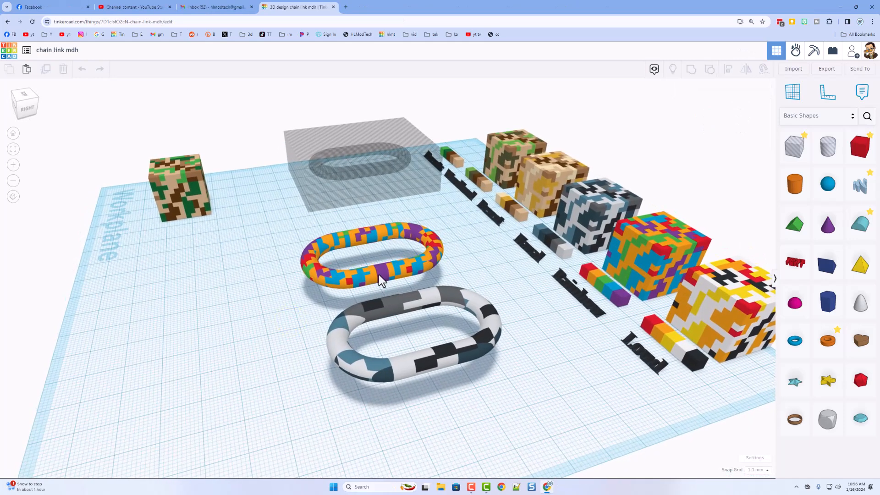
Place a Text shape upright against the long outer side of the Rainbow link using cruise placement.
{"action": "left_click", "coordinate": [791, 266]}
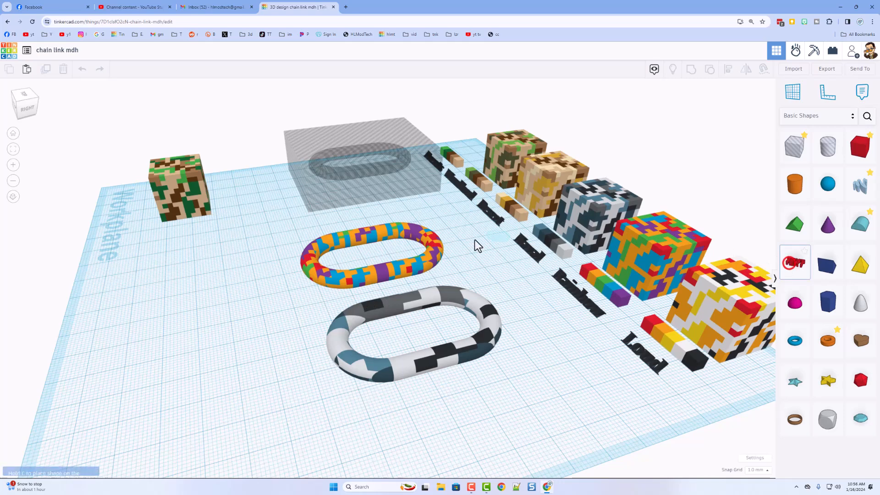
{"action": "key", "text": "c"}
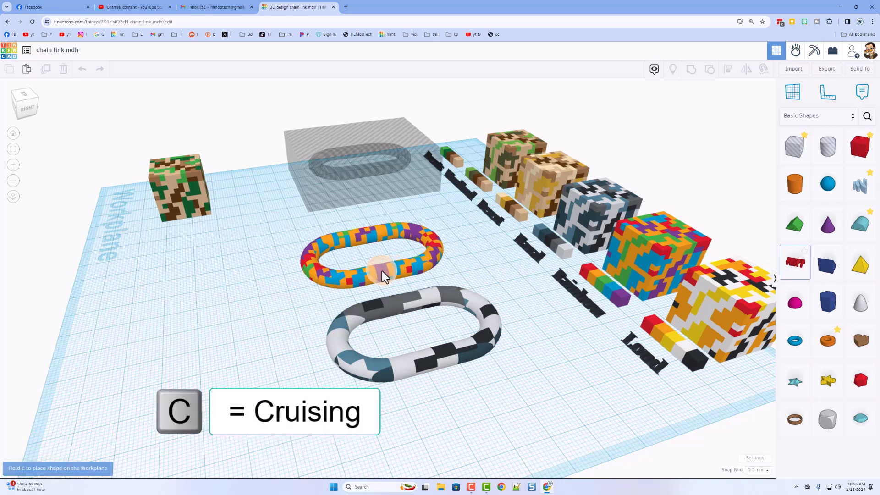
{"action": "left_click", "coordinate": [387, 271]}
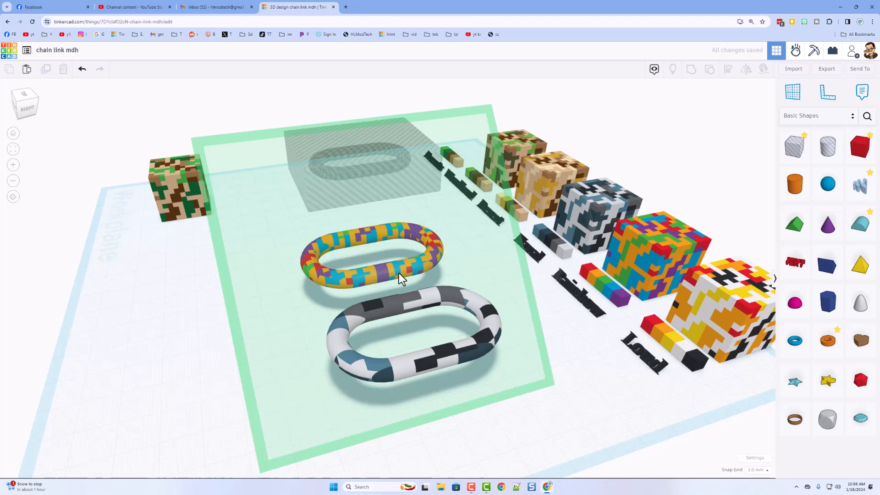
{"action": "left_click", "coordinate": [398, 273]}
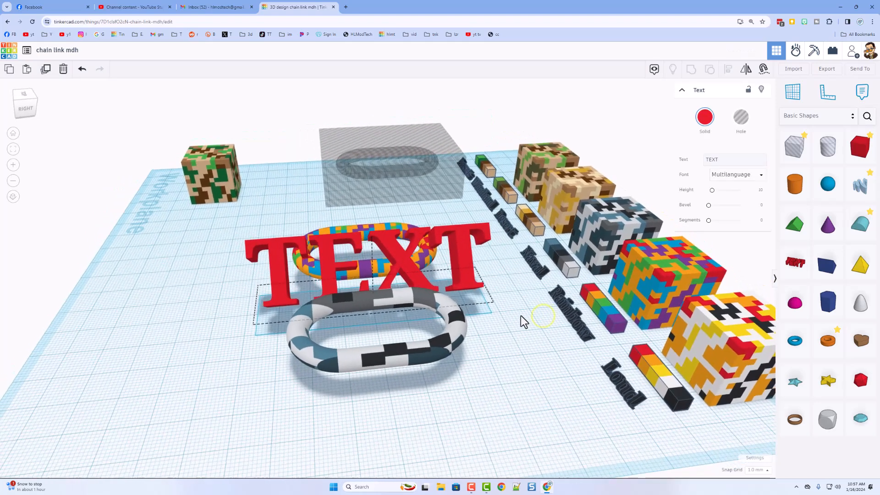
Set the workplane on the text's front face and scale the text about its center to about 16.88 by 4.52 mm.
{"action": "right_click_drag", "start_coordinate": [505, 335], "coordinate": [500, 329]}
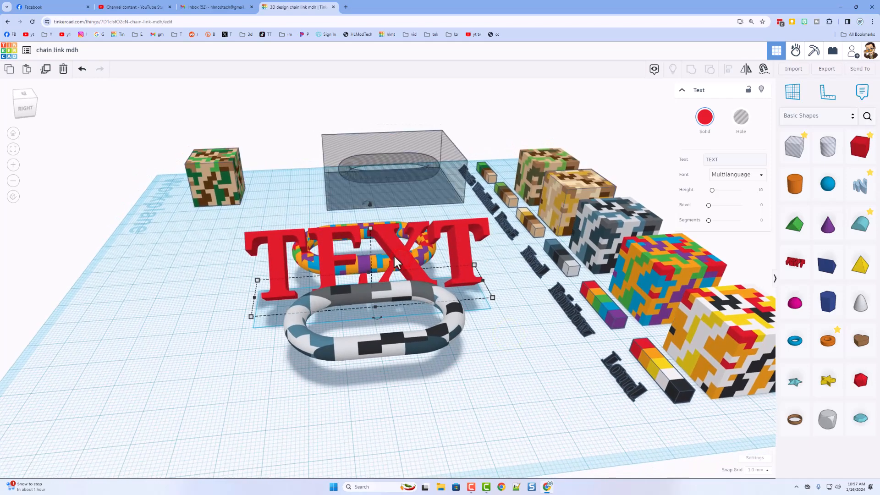
{"action": "right_click_drag", "start_coordinate": [362, 261], "coordinate": [361, 270]}
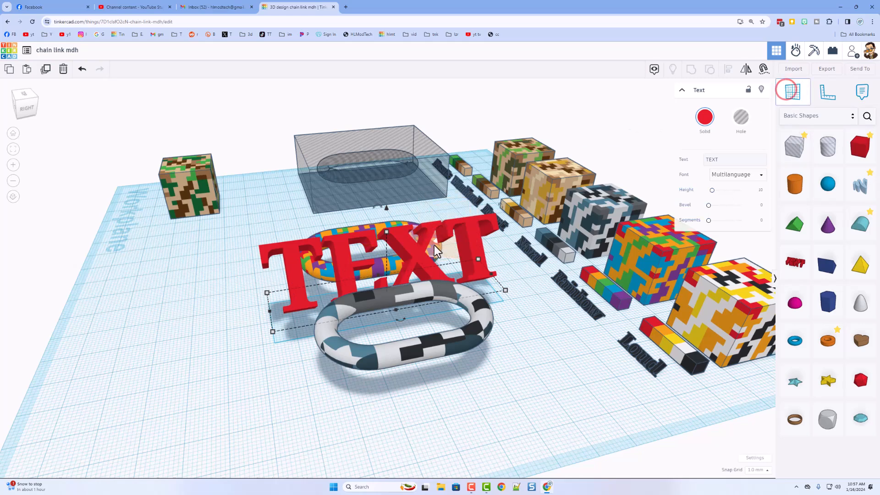
{"action": "left_click", "coordinate": [419, 257]}
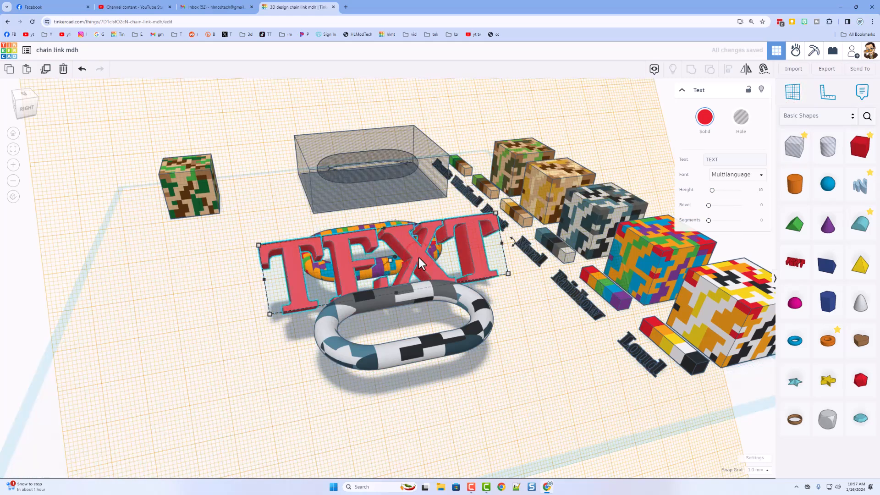
{"action": "right_click_drag", "start_coordinate": [421, 257], "coordinate": [403, 263]}
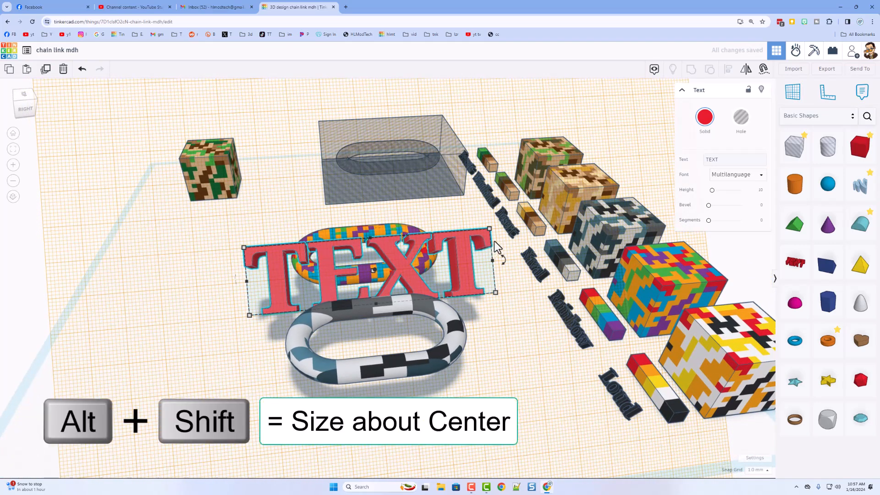
{"action": "left_click_drag", "start_coordinate": [495, 292], "coordinate": [398, 277], "text": "alt+shift"}
{"action": "scroll", "coordinate": [367, 281], "scroll_direction": "up", "scroll_amount": 3}
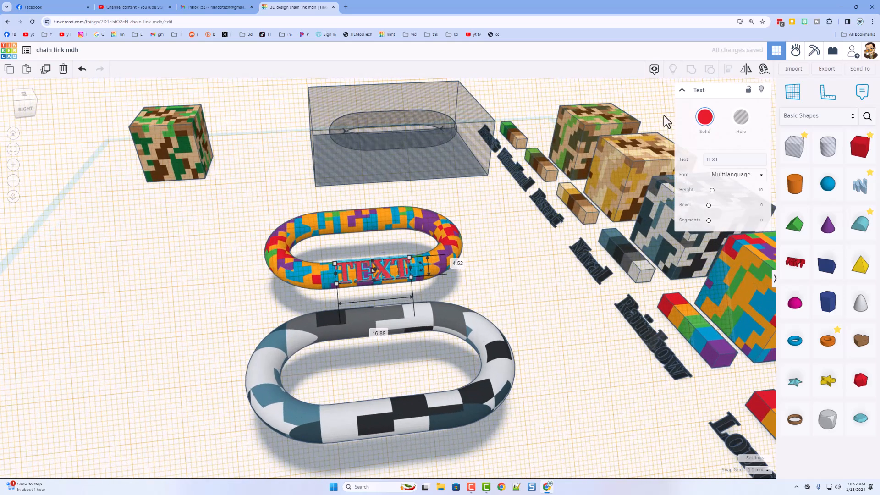
Color the text white and push it into the side of the Rainbow link.
{"action": "left_click", "coordinate": [704, 118]}
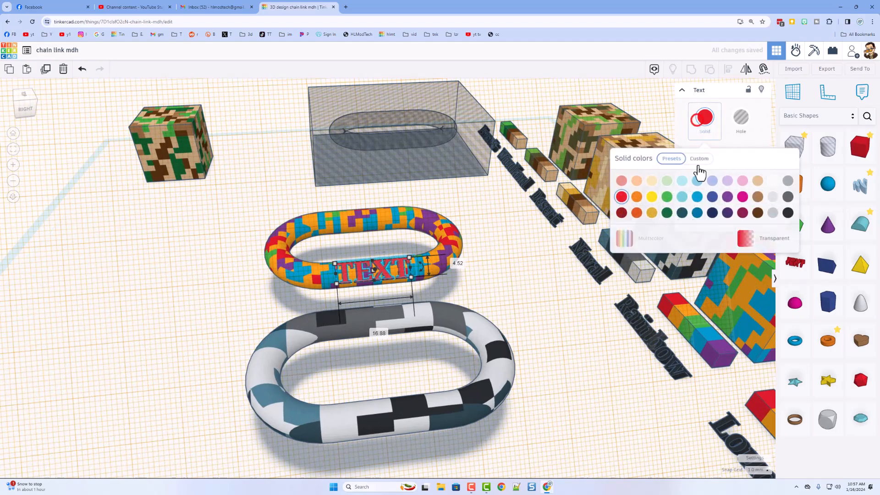
{"action": "left_click", "coordinate": [772, 180]}
{"action": "scroll", "coordinate": [317, 272], "scroll_direction": "up", "scroll_amount": 5}
{"action": "right_click_drag", "start_coordinate": [344, 262], "coordinate": [419, 259]}
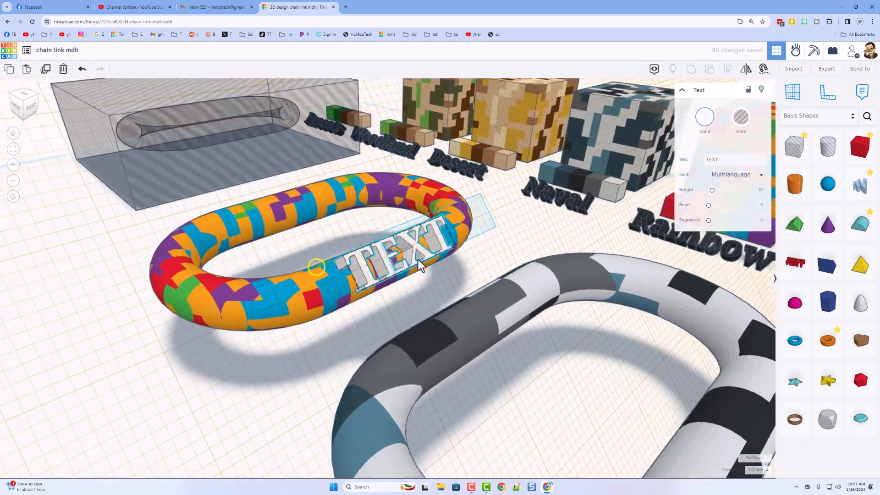
{"action": "right_click_drag", "start_coordinate": [366, 271], "coordinate": [445, 221]}
{"action": "left_click_drag", "start_coordinate": [437, 224], "coordinate": [427, 234]}
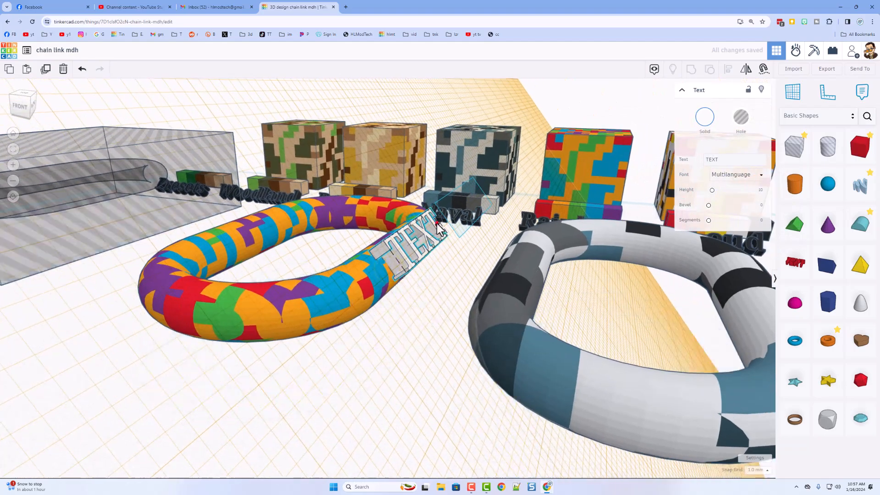
Change the wording of the text on the Rainbow link to HLModTech.
{"action": "right_click_drag", "start_coordinate": [433, 241], "coordinate": [288, 283]}
{"action": "left_click", "coordinate": [714, 162]}
{"action": "type", "text": "HLM"}
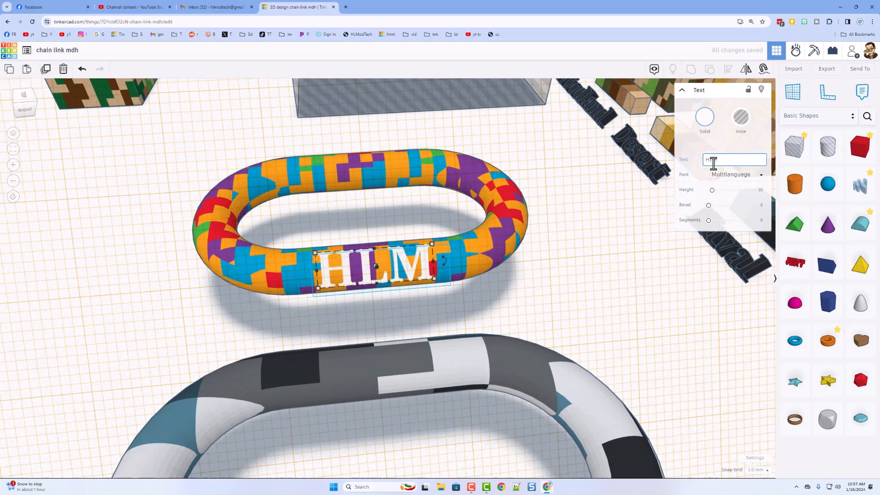
{"action": "type", "text": "odTech"}
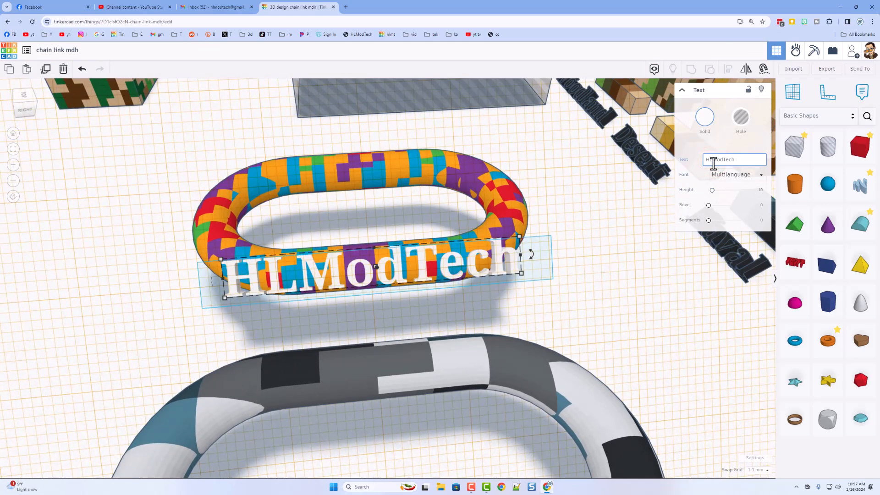
Narrow the HLModTech text to fit the link's straight side and shift its depth in the link by 3 mm.
{"action": "left_click_drag", "start_coordinate": [223, 278], "coordinate": [247, 277]}
{"action": "mouse_move", "coordinate": [524, 261]}
{"action": "right_mouse_down"}
{"action": "mouse_move", "coordinate": [576, 240]}
{"action": "mouse_move", "coordinate": [554, 237]}
{"action": "mouse_move", "coordinate": [645, 243]}
{"action": "mouse_move", "coordinate": [486, 250]}
{"action": "right_mouse_up"}
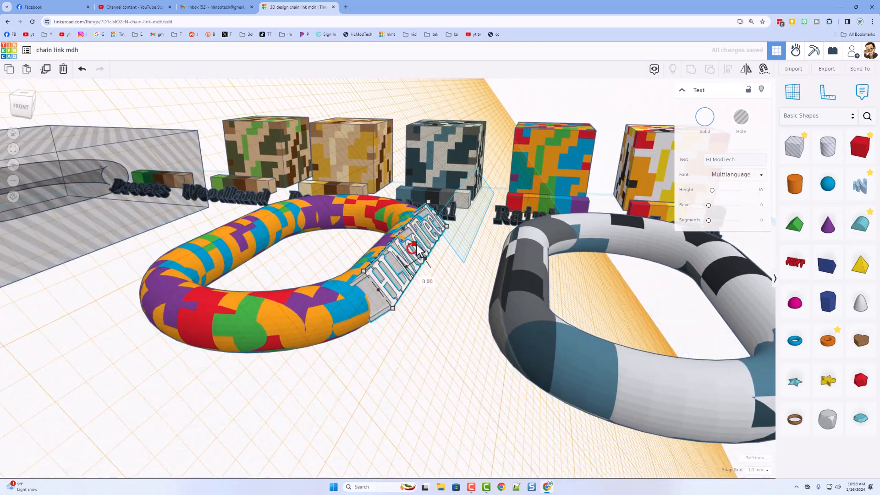
{"action": "left_click", "coordinate": [422, 291]}
{"action": "scroll", "coordinate": [354, 275], "scroll_direction": "down", "scroll_amount": 4}
{"action": "mouse_move", "coordinate": [406, 290]}
{"action": "right_mouse_down"}
{"action": "mouse_move", "coordinate": [354, 275]}
{"action": "mouse_move", "coordinate": [457, 279]}
{"action": "mouse_move", "coordinate": [402, 288]}
{"action": "right_mouse_up"}
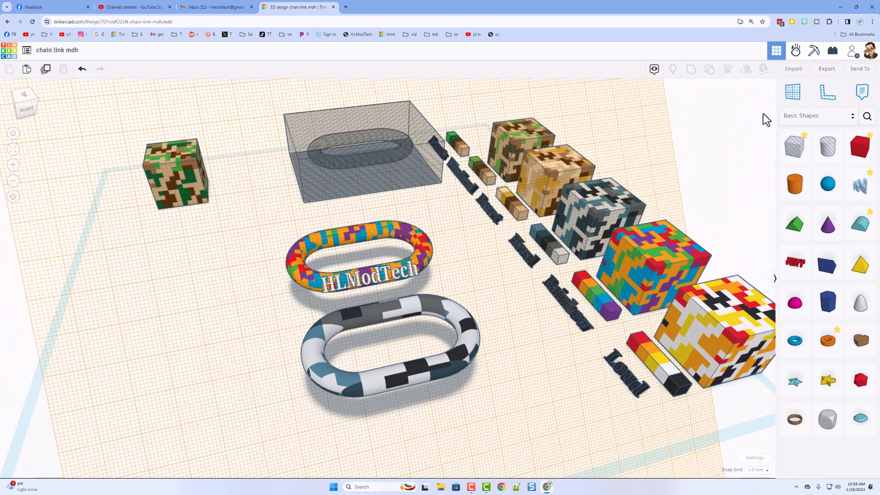
Return the workplane to the base and lock the Naval link against editing.
{"action": "left_click", "coordinate": [793, 92]}
{"action": "left_click", "coordinate": [559, 407]}
{"action": "left_click", "coordinate": [461, 360]}
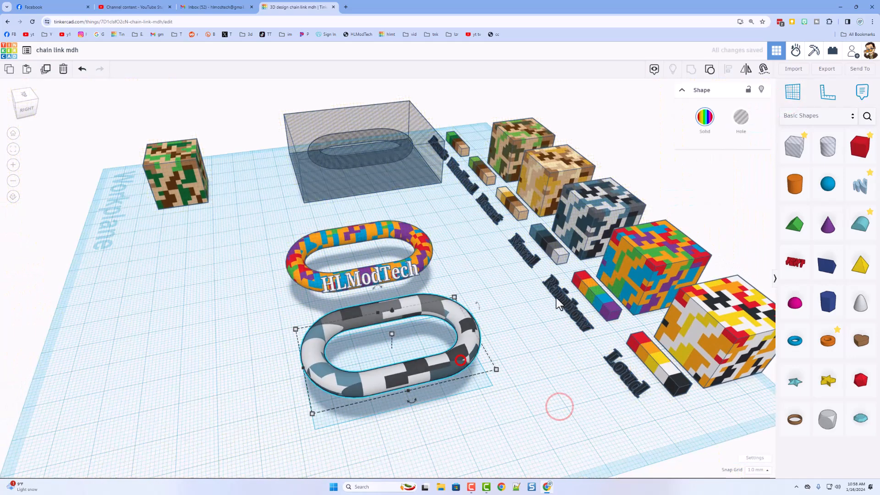
{"action": "left_click", "coordinate": [748, 90]}
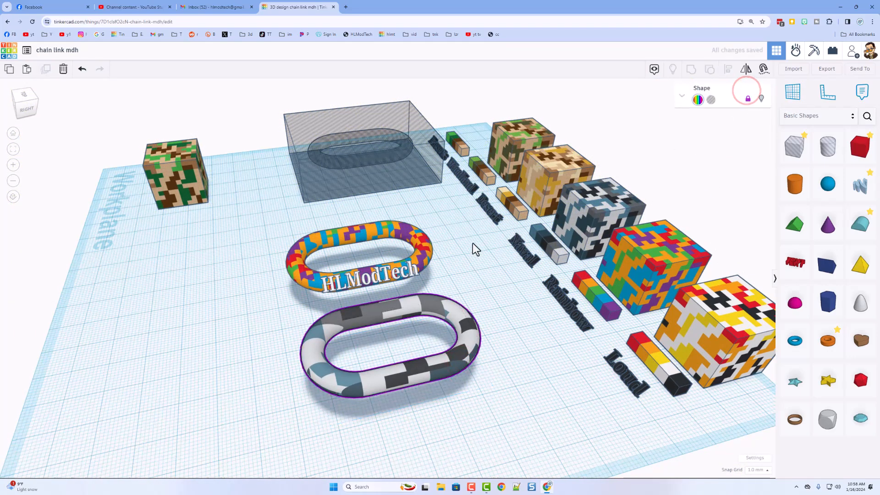
Ungroup the Rainbow link into its mold and cubes, and hide the locked Naval link.
{"action": "left_click", "coordinate": [422, 245]}
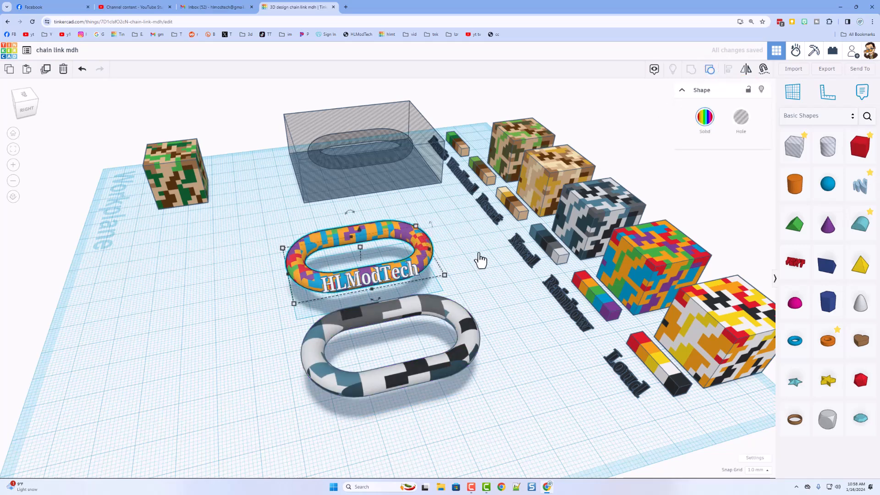
{"action": "right_click_drag", "start_coordinate": [478, 258], "coordinate": [431, 257]}
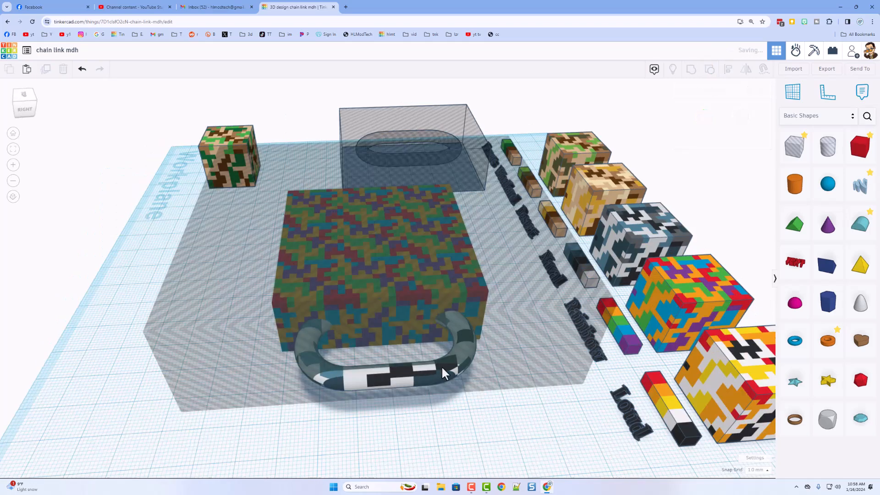
{"action": "left_click", "coordinate": [442, 366]}
{"action": "left_click", "coordinate": [761, 98]}
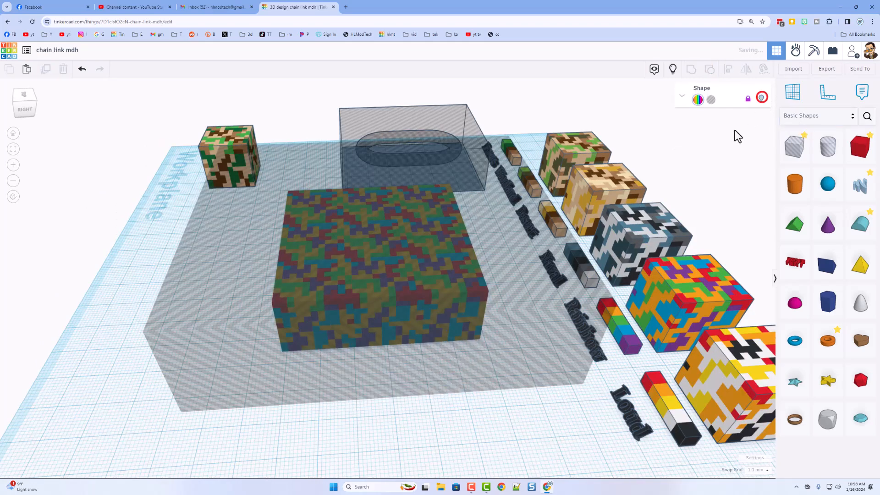
Select the large mold, the nine Rainbow cubes and the HLModTech text together and group them into one link.
{"action": "right_click_drag", "start_coordinate": [482, 212], "coordinate": [197, 183]}
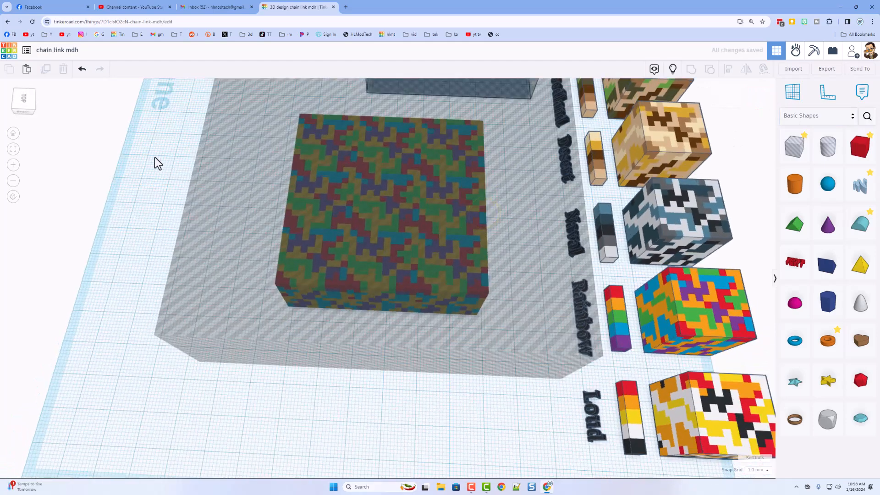
{"action": "left_click_drag", "start_coordinate": [314, 201], "coordinate": [521, 258]}
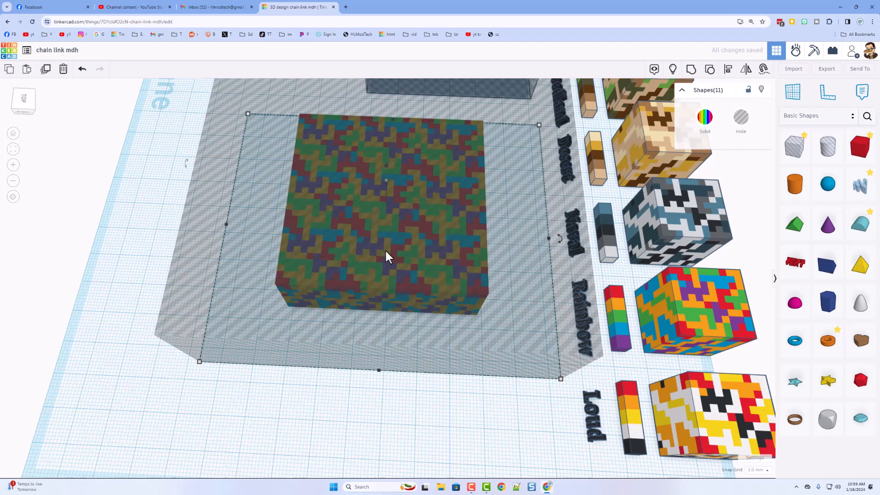
{"action": "left_click", "coordinate": [691, 70]}
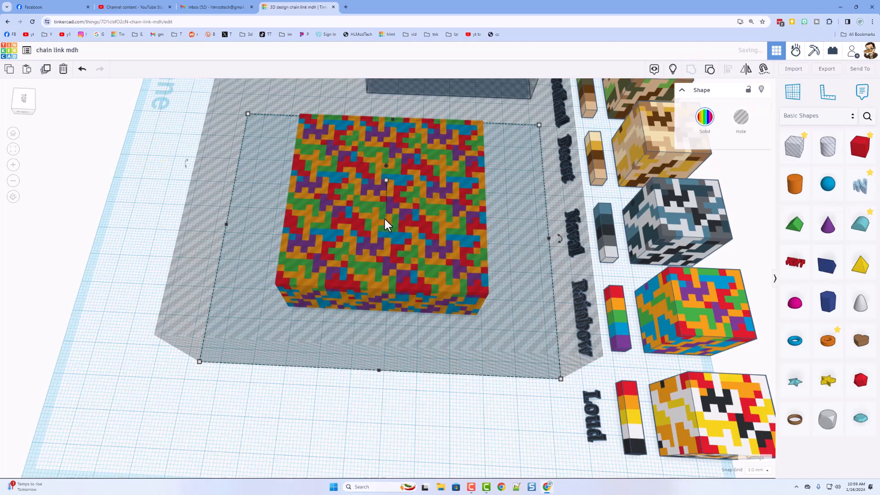
{"action": "scroll", "coordinate": [385, 253], "scroll_direction": "up", "scroll_amount": 5}
{"action": "right_click_drag", "start_coordinate": [384, 247], "coordinate": [414, 196]}
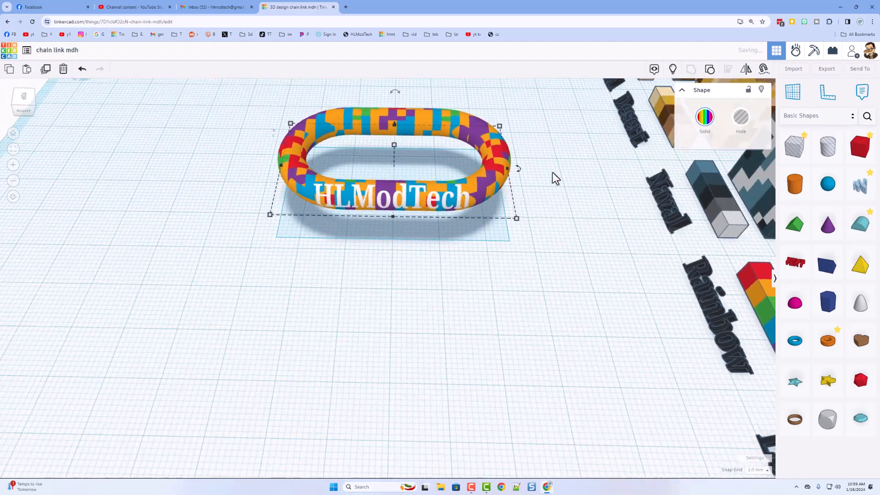
Toggle the Multicolor option of the grouped HLModTech link off and back on.
{"action": "left_click", "coordinate": [710, 122]}
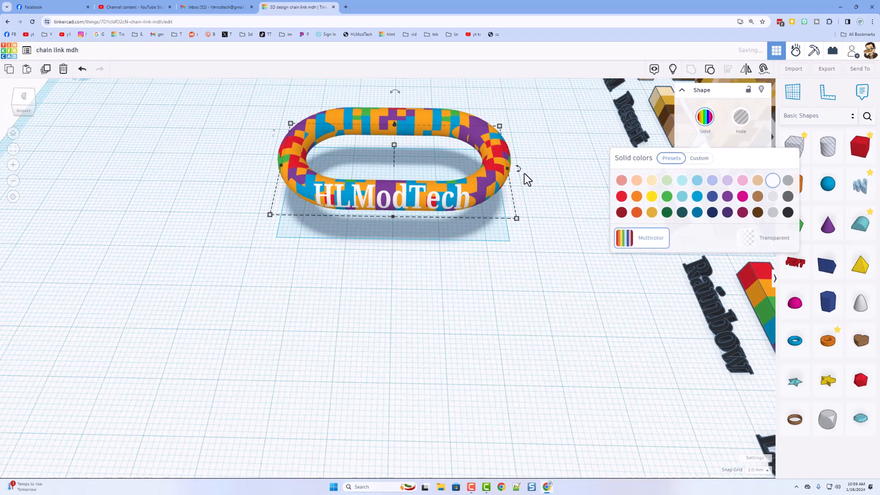
{"action": "left_click", "coordinate": [642, 242]}
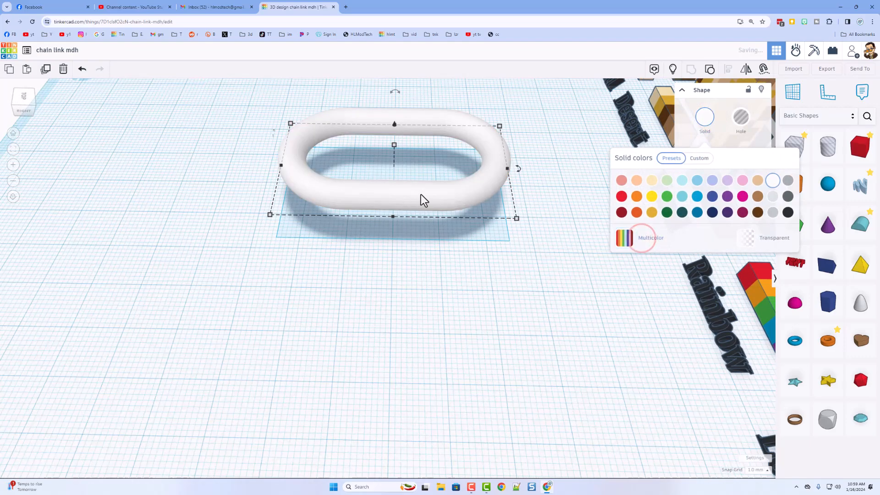
{"action": "left_click", "coordinate": [641, 242]}
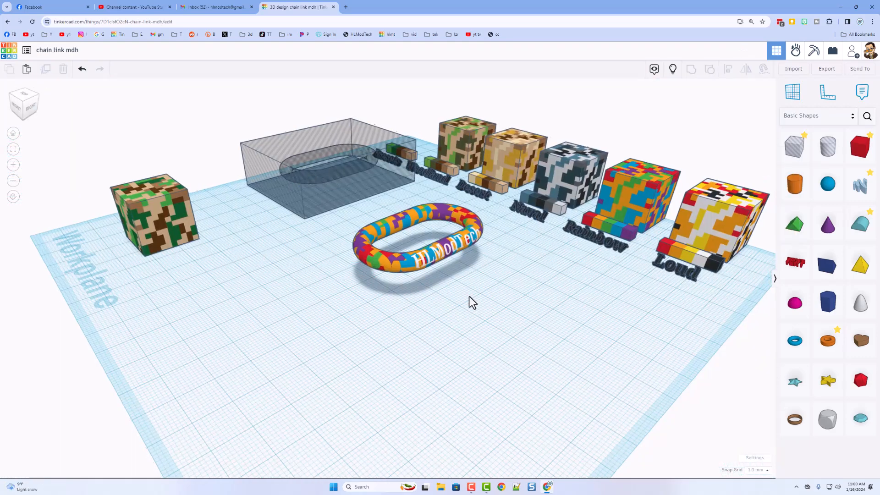
{"action": "mouse_move", "coordinate": [469, 297]}
{"action": "right_mouse_down"}
{"action": "mouse_move", "coordinate": [419, 295]}
{"action": "mouse_move", "coordinate": [389, 308]}
{"action": "mouse_move", "coordinate": [441, 271]}
{"action": "mouse_move", "coordinate": [456, 307]}
{"action": "mouse_move", "coordinate": [465, 301]}
{"action": "right_mouse_up"}
{"action": "scroll", "coordinate": [468, 295], "scroll_direction": "down", "scroll_amount": 2}
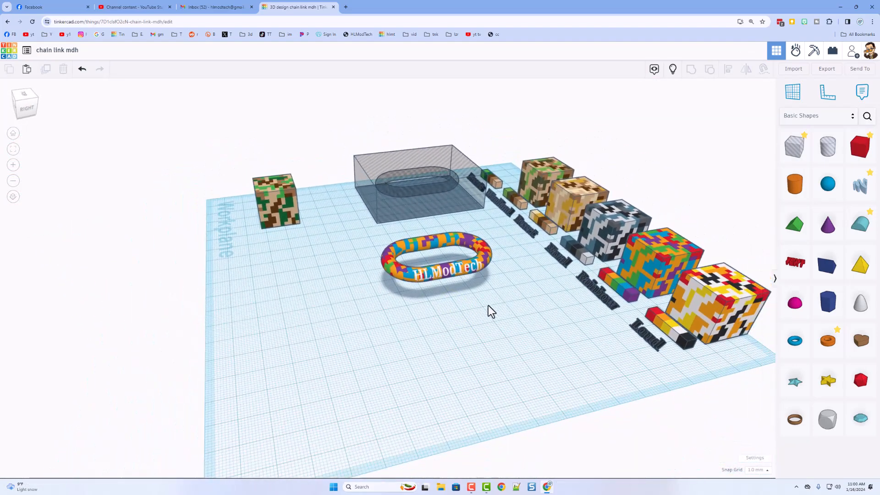
Delete the chain link mold, all the labelled camo sample blocks with their color strips, and the separate green camo cube.
{"action": "middle_click_drag", "start_coordinate": [451, 307], "coordinate": [415, 339]}
{"action": "right_click_drag", "start_coordinate": [448, 336], "coordinate": [423, 331]}
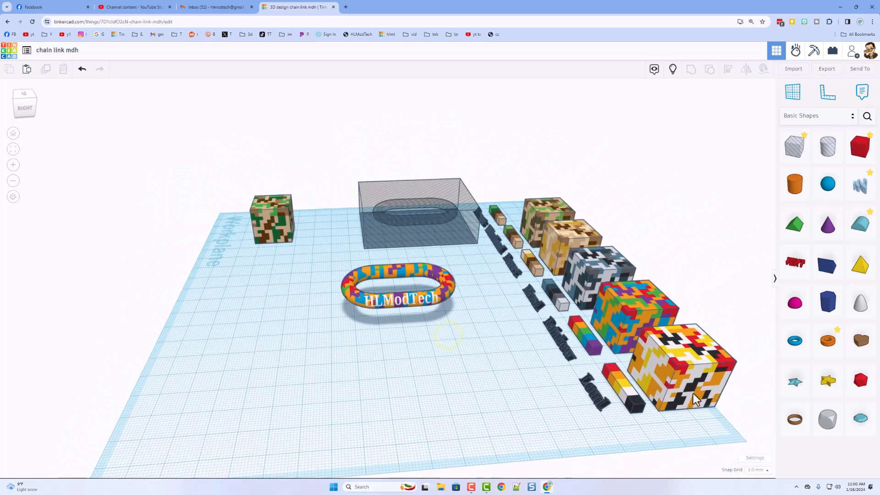
{"action": "left_click_drag", "start_coordinate": [480, 162], "coordinate": [669, 423]}
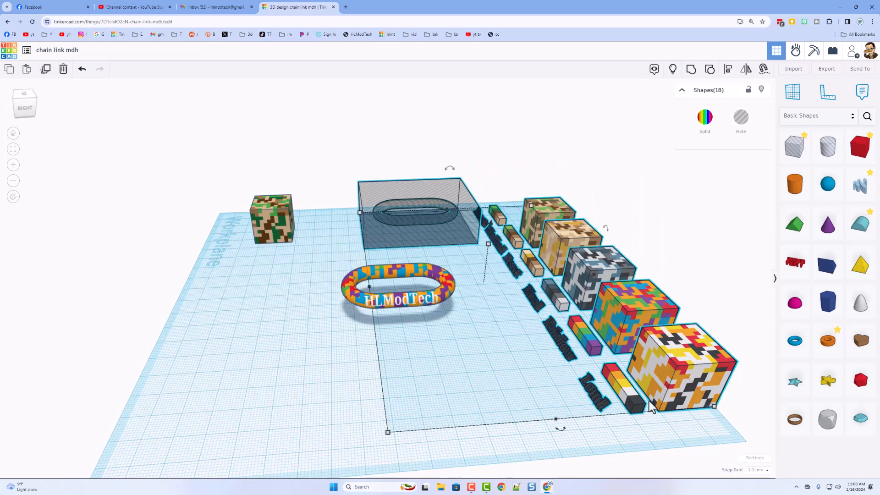
{"action": "key", "text": "Delete"}
{"action": "left_click_drag", "start_coordinate": [221, 221], "coordinate": [331, 210]}
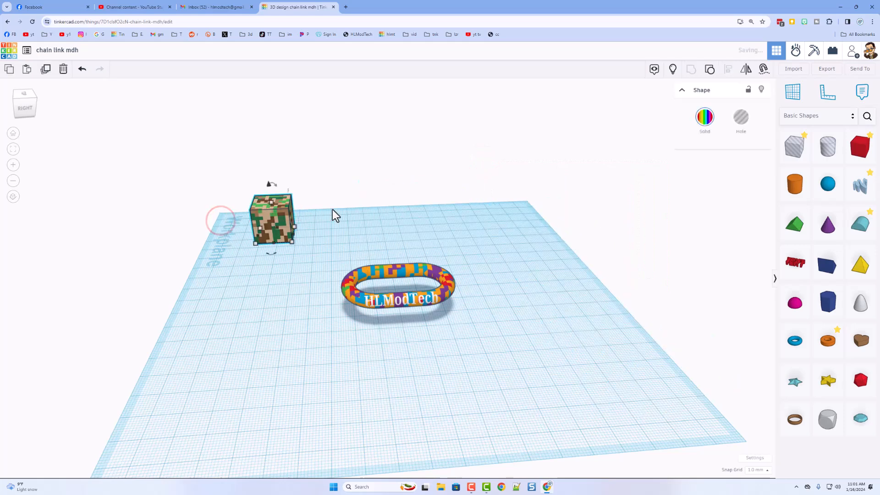
{"action": "key", "text": "Delete"}
Show the hidden Naval link again, unlock it and delete it, leaving only the HLModTech link.
{"action": "left_click", "coordinate": [669, 67]}
{"action": "left_click_drag", "start_coordinate": [524, 271], "coordinate": [609, 208]}
{"action": "left_click", "coordinate": [748, 100]}
{"action": "left_click", "coordinate": [546, 279]}
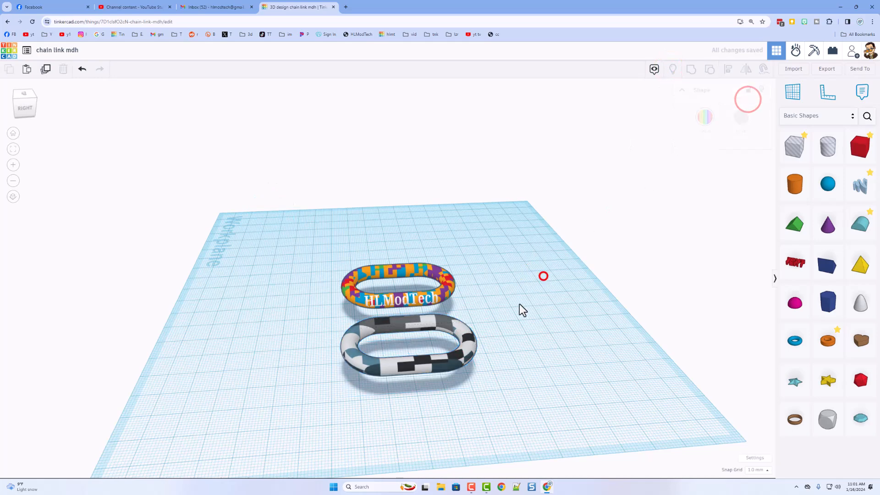
{"action": "left_click", "coordinate": [485, 332]}
{"action": "key", "text": "Delete"}
{"action": "right_click_drag", "start_coordinate": [578, 275], "coordinate": [423, 290]}
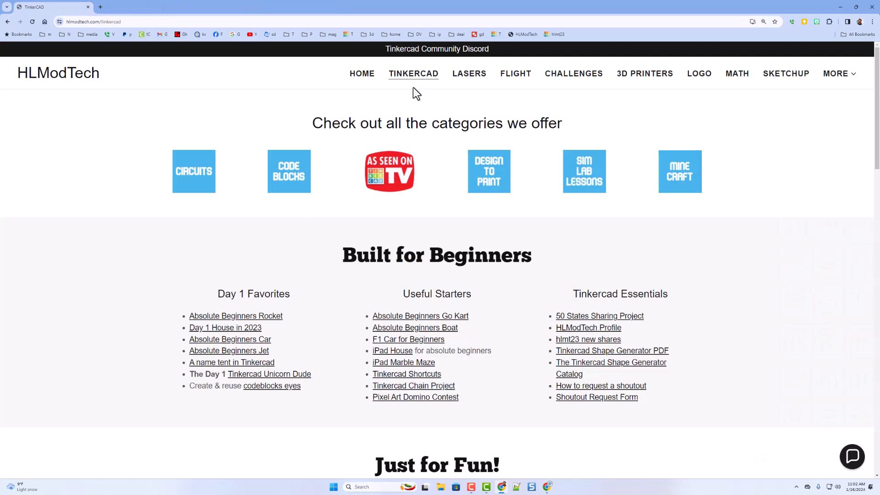
On the HLModTech website, open the Tinkercad Chain Project and expand its full description.
{"action": "left_click", "coordinate": [417, 387]}
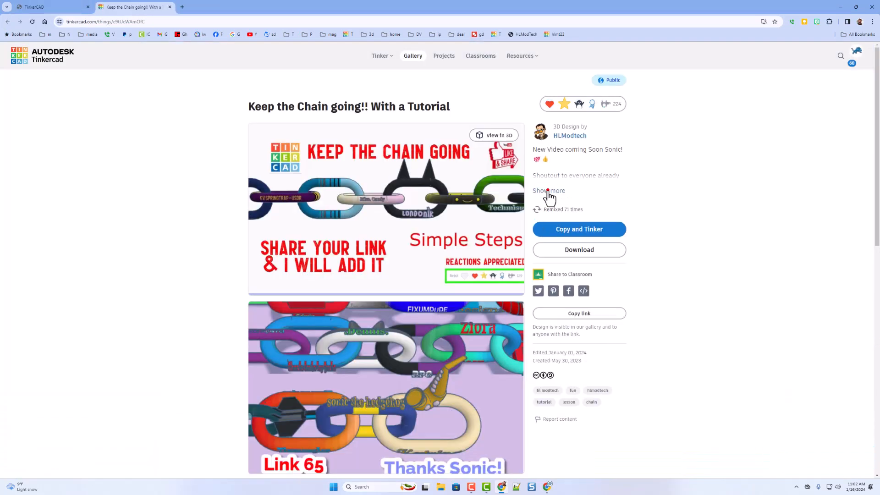
{"action": "left_click", "coordinate": [548, 191]}
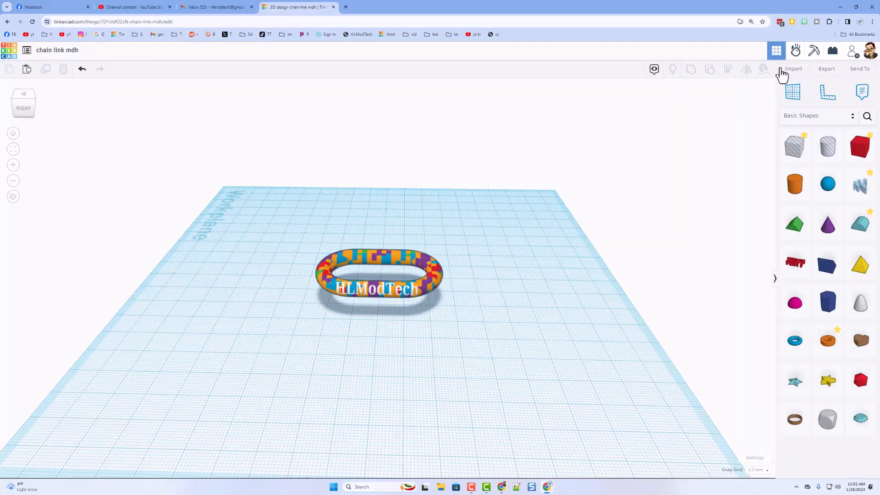
Back in the chain link design, generate a new collaboration link and copy it.
{"action": "left_click", "coordinate": [852, 52]}
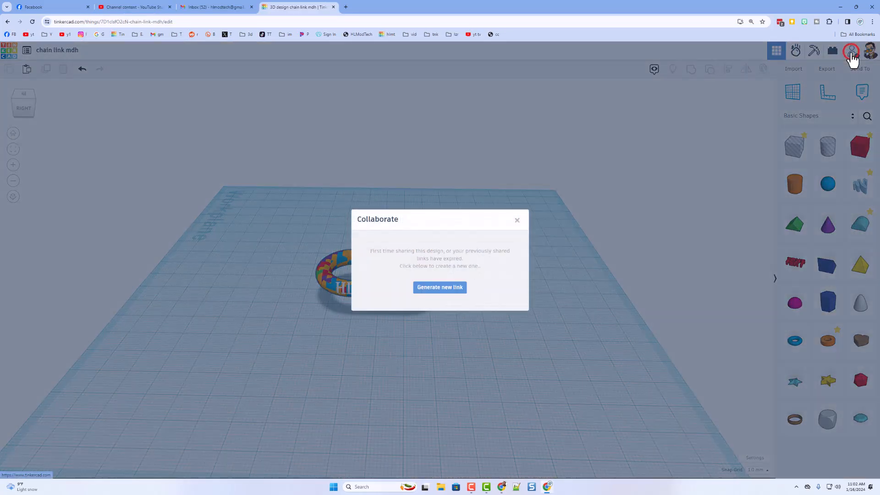
{"action": "left_click", "coordinate": [438, 288]}
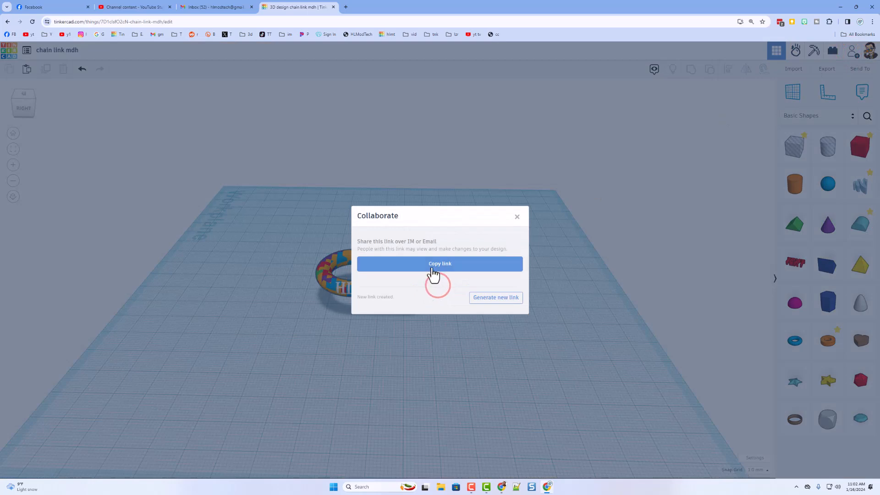
{"action": "left_click", "coordinate": [434, 264]}
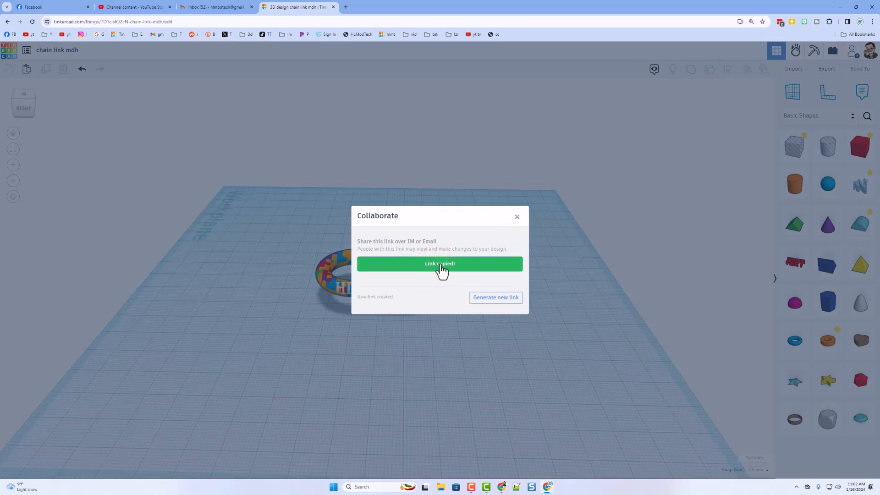
{"action": "left_click", "coordinate": [517, 216]}
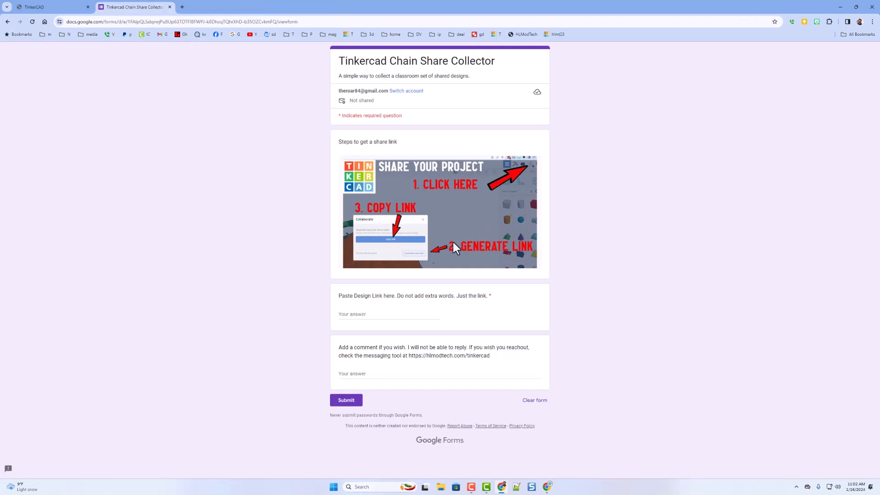
In the Tinkercad Chain Share Collector form, paste the design link, add the comment "Thanks for the lesson! -HL" and submit.
{"action": "left_click", "coordinate": [372, 314]}
{"action": "key", "text": "ctrl+v"}
{"action": "left_click", "coordinate": [357, 372]}
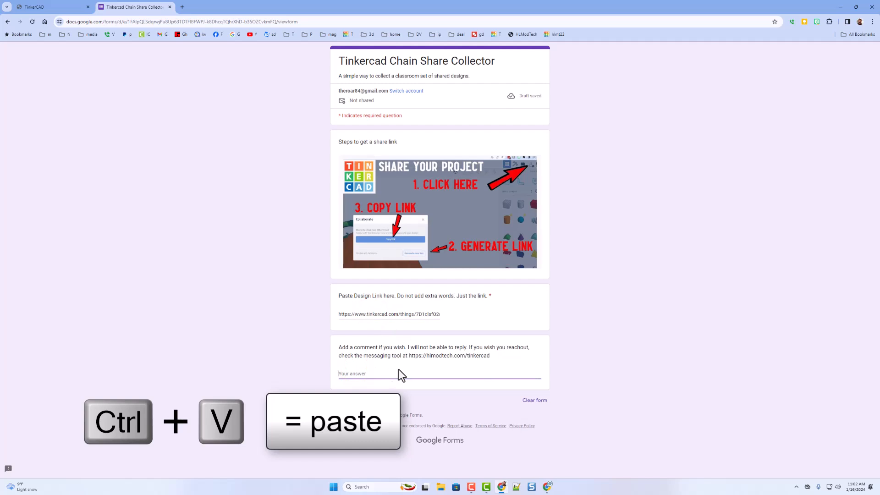
{"action": "type", "text": "Thanks for the lesson! -HL"}
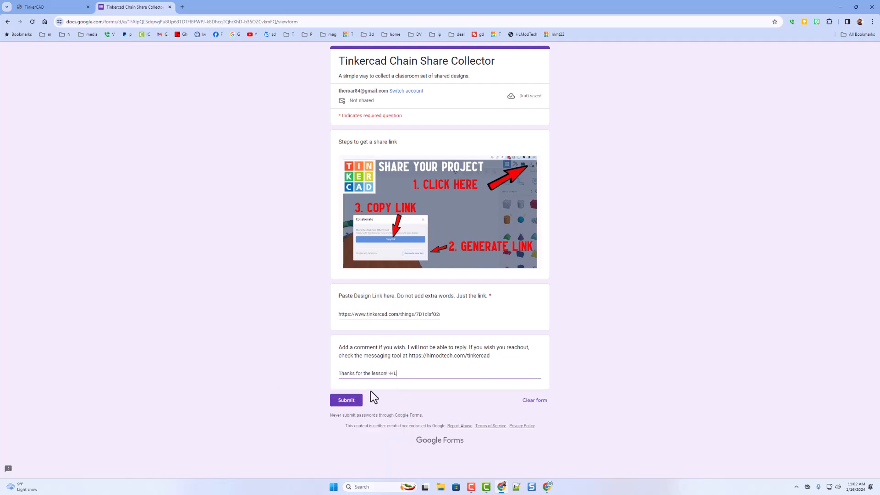
{"action": "left_click", "coordinate": [351, 404]}
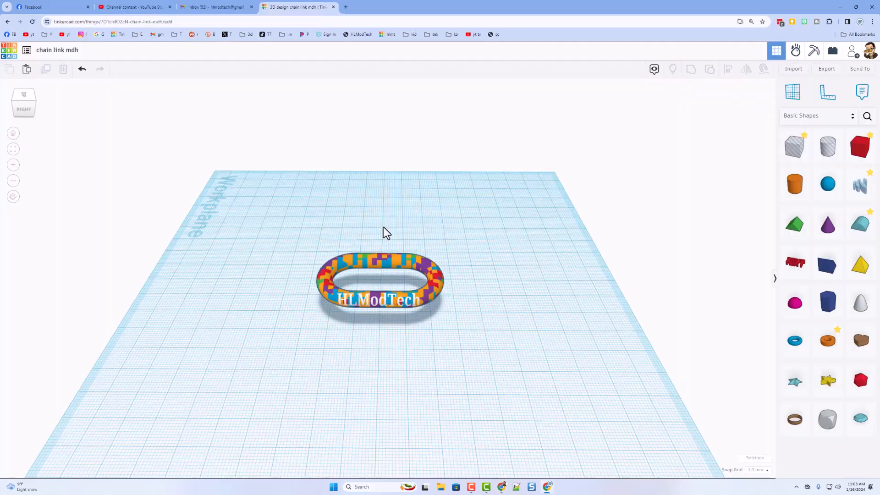
Place a note reading "Hi HL" on the workplane just in front of the HLModTech link.
{"action": "right_click_drag", "start_coordinate": [344, 317], "coordinate": [373, 301]}
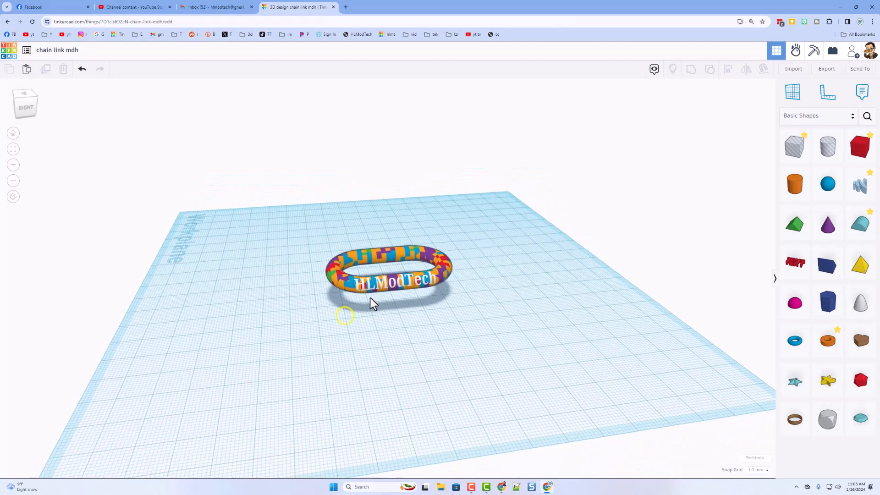
{"action": "left_click", "coordinate": [860, 93]}
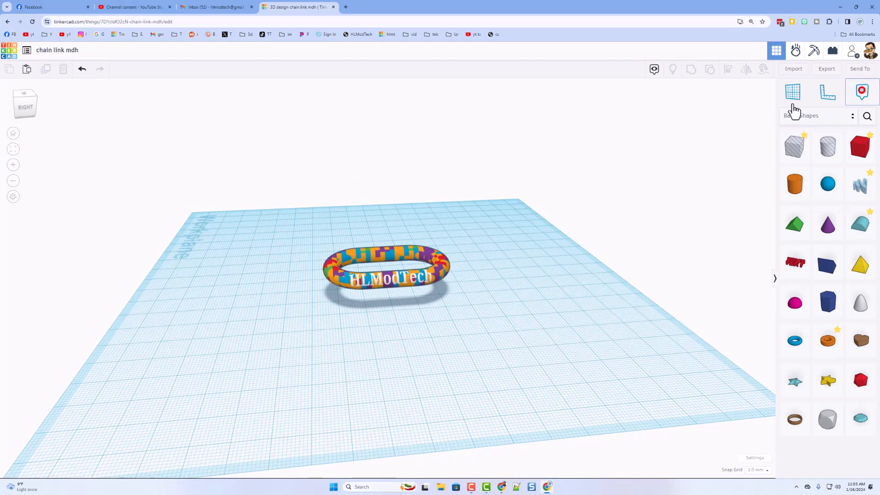
{"action": "left_click", "coordinate": [451, 311]}
{"action": "type", "text": "Hi HL"}
{"action": "right_click_drag", "start_coordinate": [469, 333], "coordinate": [425, 364]}
{"action": "left_click", "coordinate": [417, 344]}
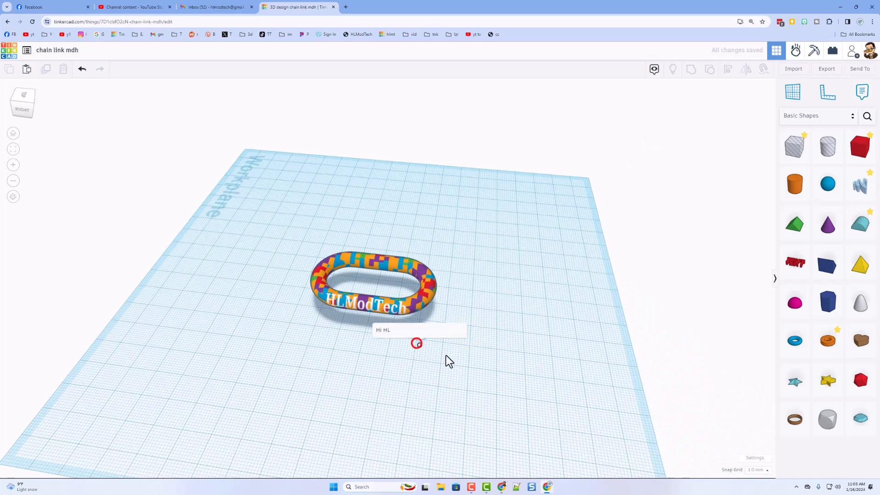
{"action": "right_click_drag", "start_coordinate": [488, 362], "coordinate": [521, 355]}
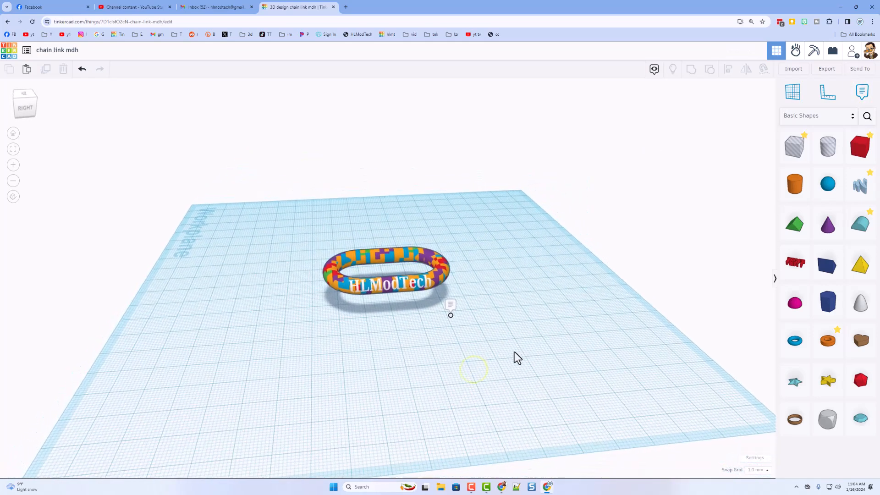
Change the workspace background color to light purple and turn off the grid display.
{"action": "left_click", "coordinate": [754, 458]}
{"action": "left_click", "coordinate": [510, 179]}
{"action": "left_click", "coordinate": [534, 222]}
{"action": "left_click", "coordinate": [451, 172]}
{"action": "left_click", "coordinate": [510, 212]}
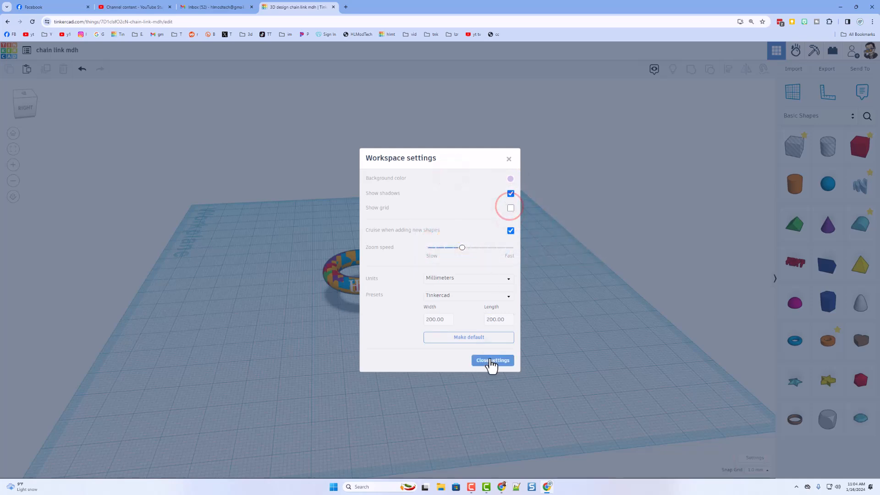
{"action": "left_click", "coordinate": [490, 360]}
{"action": "right_click_drag", "start_coordinate": [521, 366], "coordinate": [514, 370]}
{"action": "scroll", "coordinate": [381, 326], "scroll_direction": "up", "scroll_amount": 2}
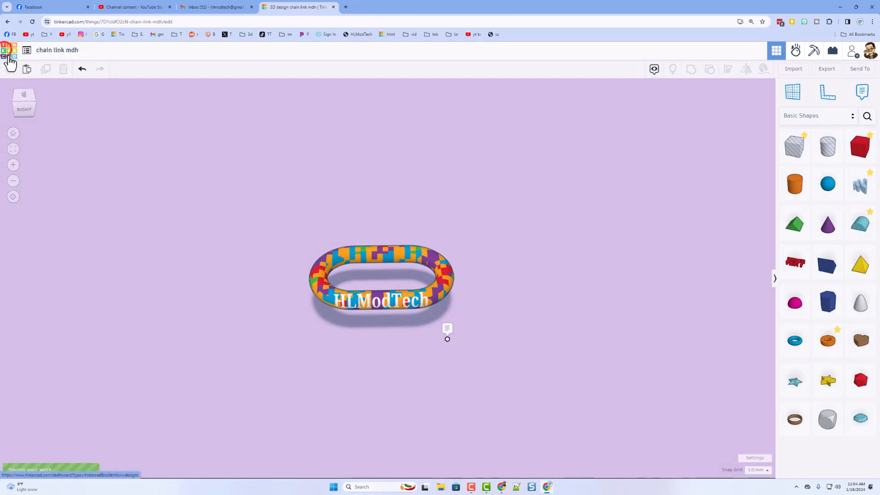
Return to the design dashboard, open the properties of the chain link mdh design and look through its description.
{"action": "left_click", "coordinate": [9, 50]}
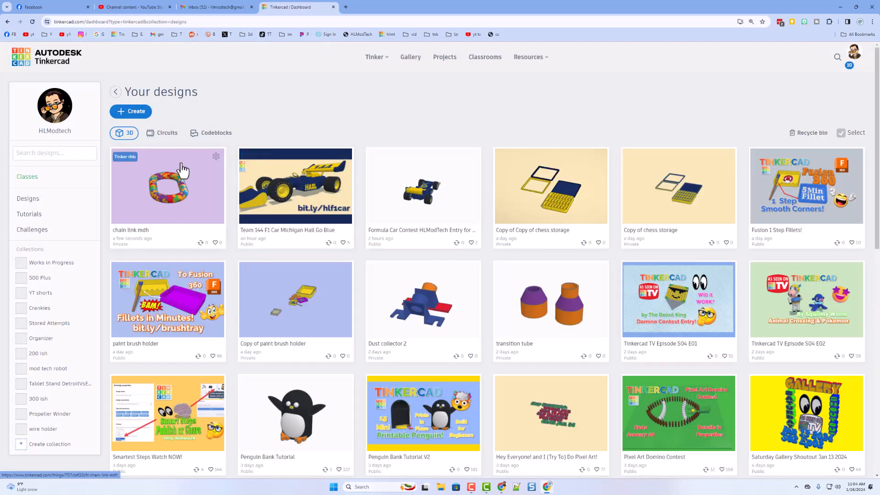
{"action": "left_click", "coordinate": [216, 157]}
{"action": "left_click", "coordinate": [190, 166]}
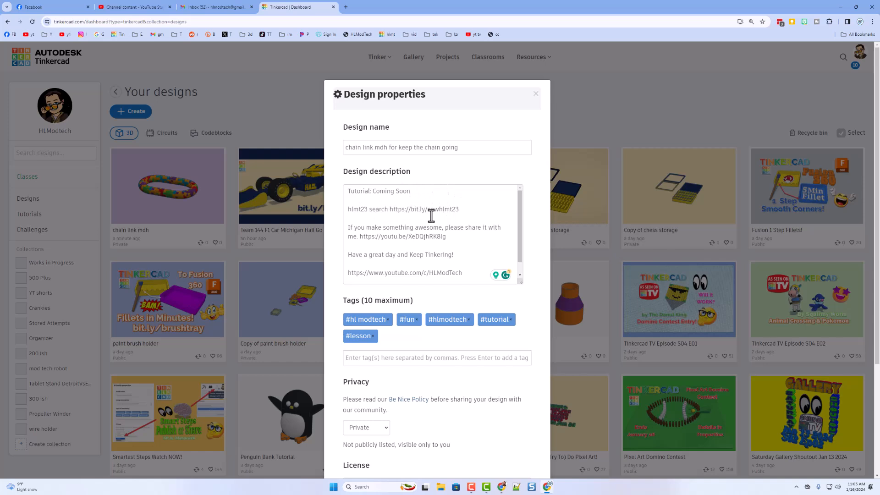
{"action": "left_click_drag", "start_coordinate": [521, 215], "coordinate": [523, 239]}
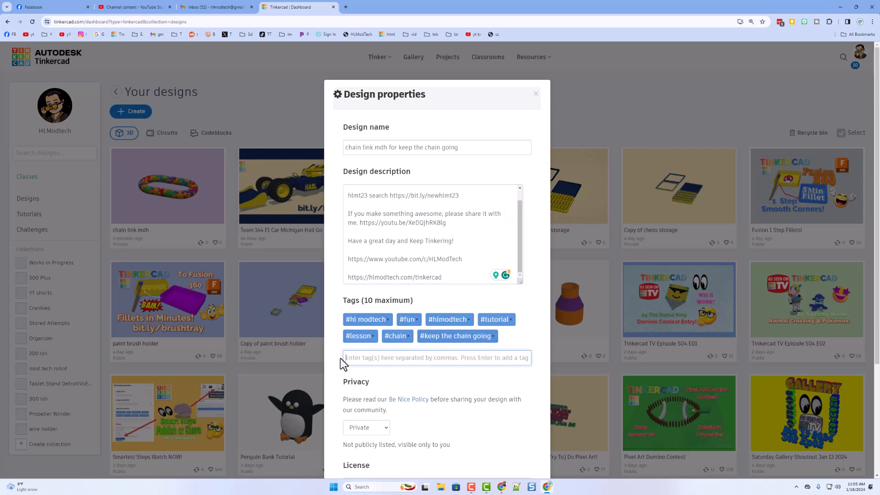
Add the tag hlmt23 to the chain link design.
{"action": "left_click", "coordinate": [358, 361]}
{"action": "type", "text": "hl"}
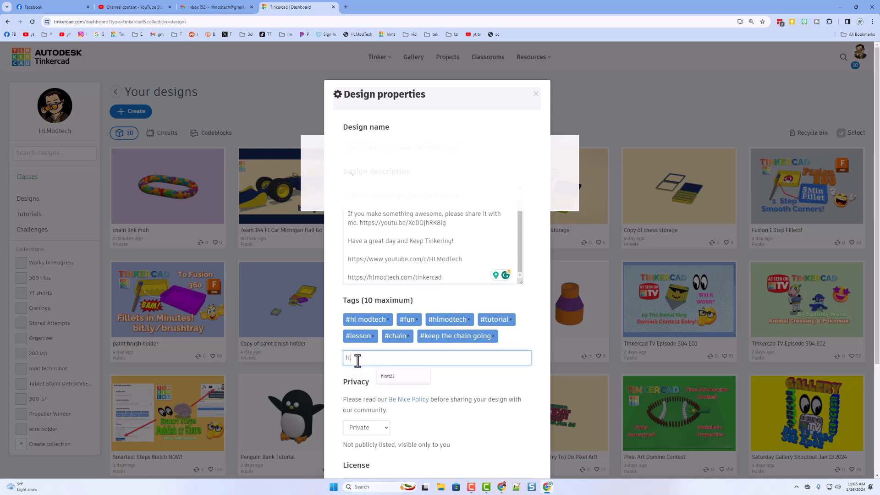
{"action": "type", "text": "mt23"}
{"action": "key", "text": "Return"}
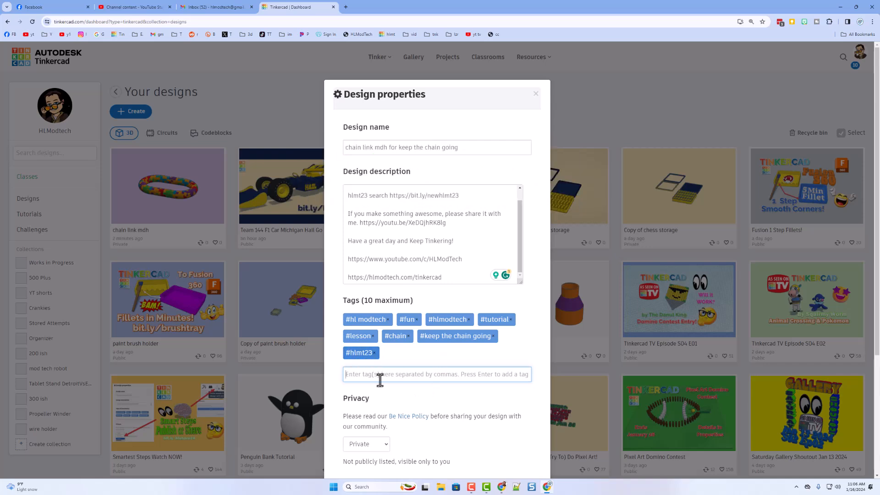
Set the design's privacy to Public and its license to Attribution-NoDerivs 3.0 (CC-BY-ND 3.0).
{"action": "scroll", "coordinate": [436, 382], "scroll_direction": "down", "scroll_amount": 2}
{"action": "left_click", "coordinate": [366, 375]}
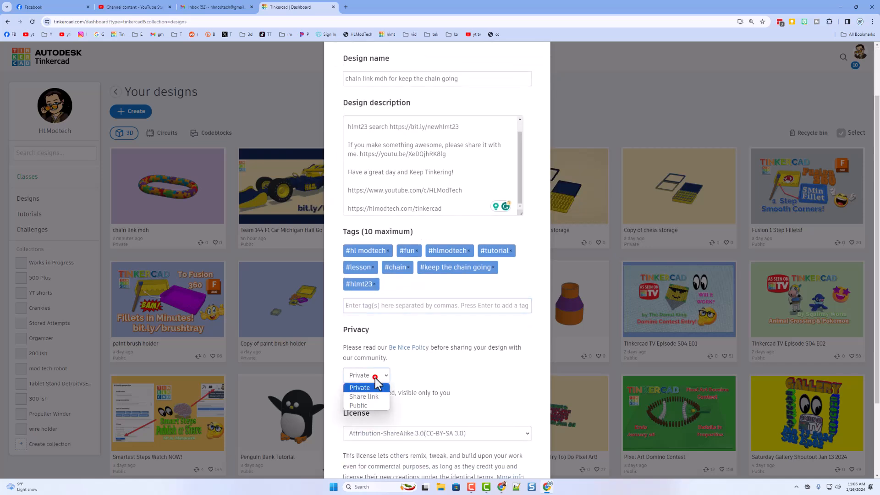
{"action": "left_click", "coordinate": [357, 405]}
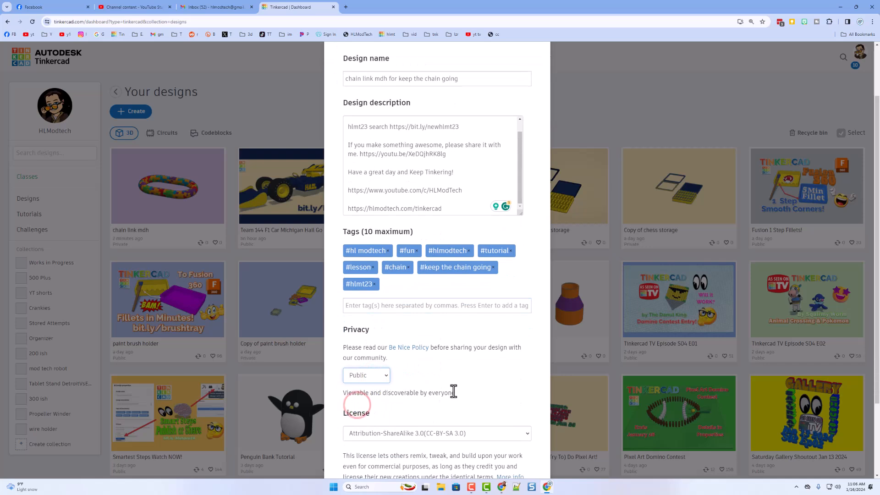
{"action": "scroll", "coordinate": [460, 390], "scroll_direction": "down", "scroll_amount": 2}
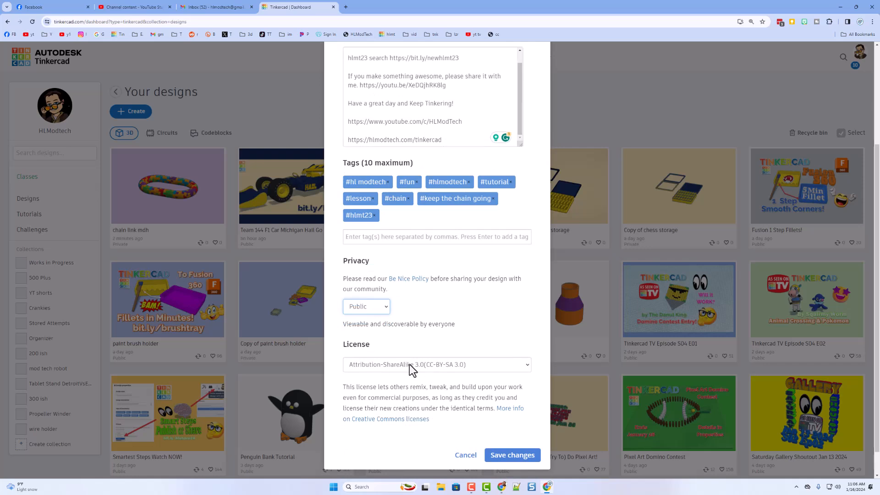
{"action": "left_click", "coordinate": [409, 364]}
{"action": "left_click", "coordinate": [415, 413]}
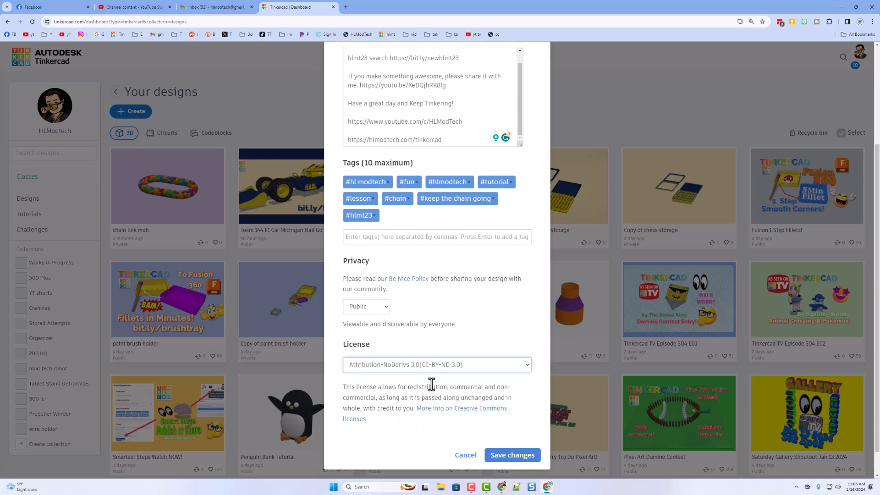
Review the design's name, description, tags and license, and save the property changes.
{"action": "scroll", "coordinate": [431, 384], "scroll_direction": "up", "scroll_amount": 3}
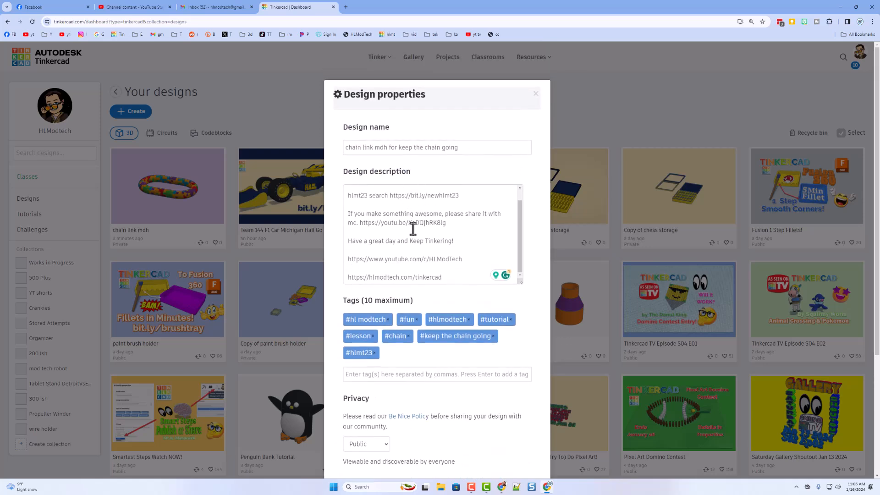
{"action": "scroll", "coordinate": [404, 198], "scroll_direction": "up", "scroll_amount": 1}
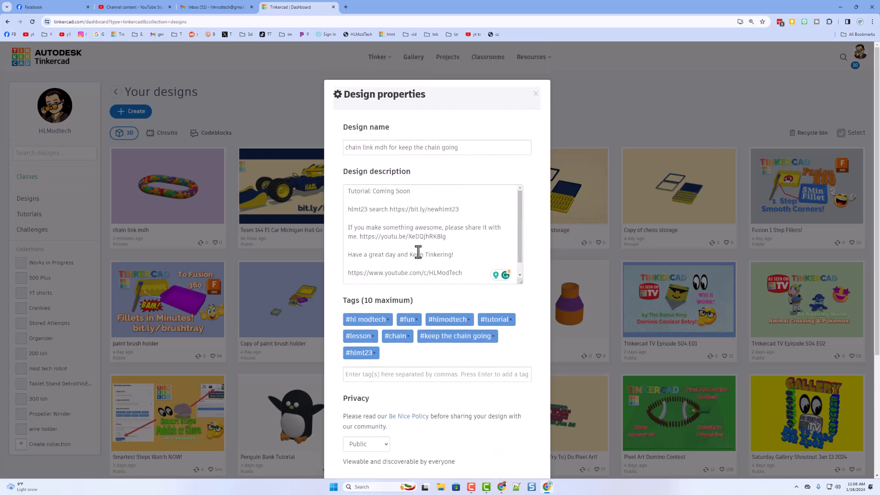
{"action": "scroll", "coordinate": [416, 255], "scroll_direction": "down", "scroll_amount": 2}
{"action": "scroll", "coordinate": [468, 321], "scroll_direction": "down", "scroll_amount": 4}
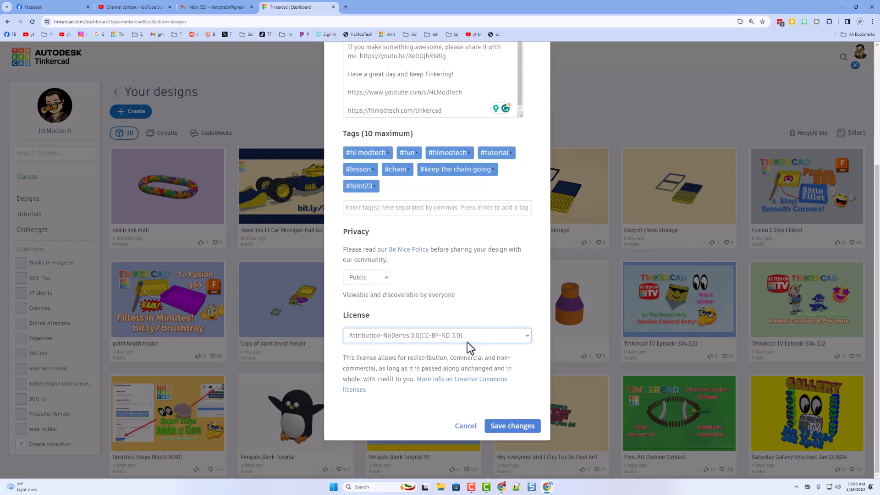
{"action": "left_click", "coordinate": [502, 427]}
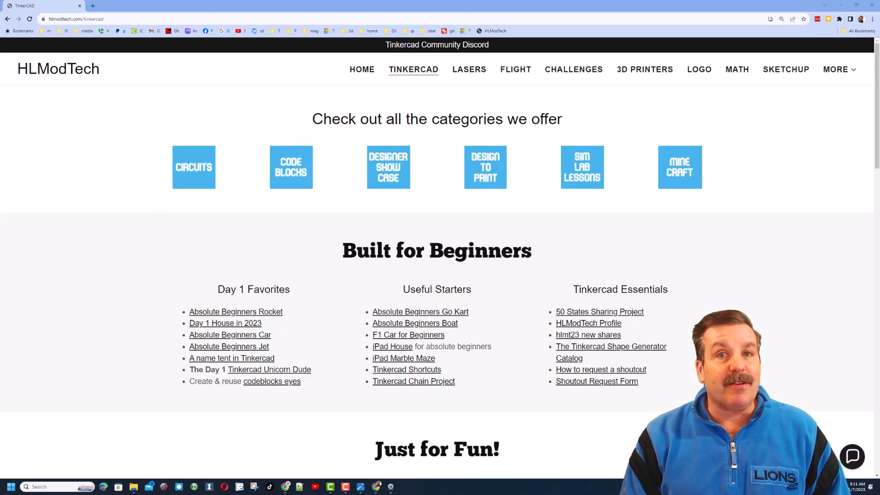
Open the contact chat on the HLModTech website, and open the Tinkercad Community Discord invitation.
{"action": "left_click", "coordinate": [852, 456]}
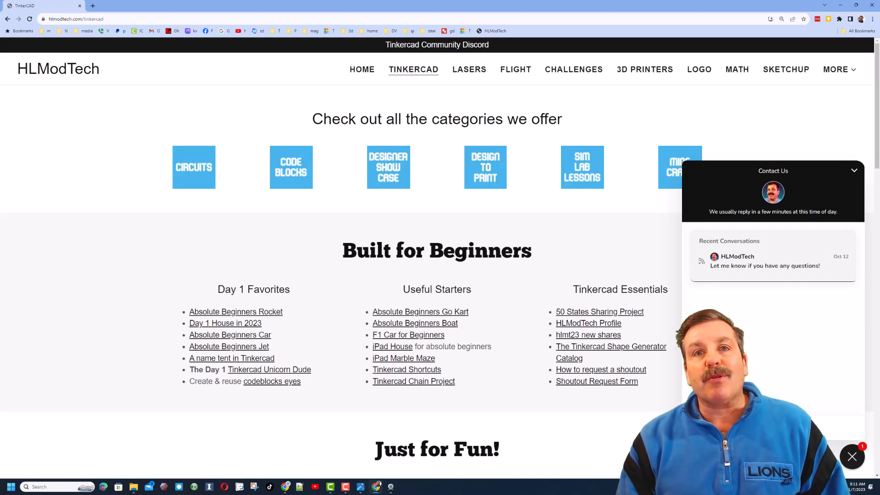
{"action": "left_click", "coordinate": [565, 233]}
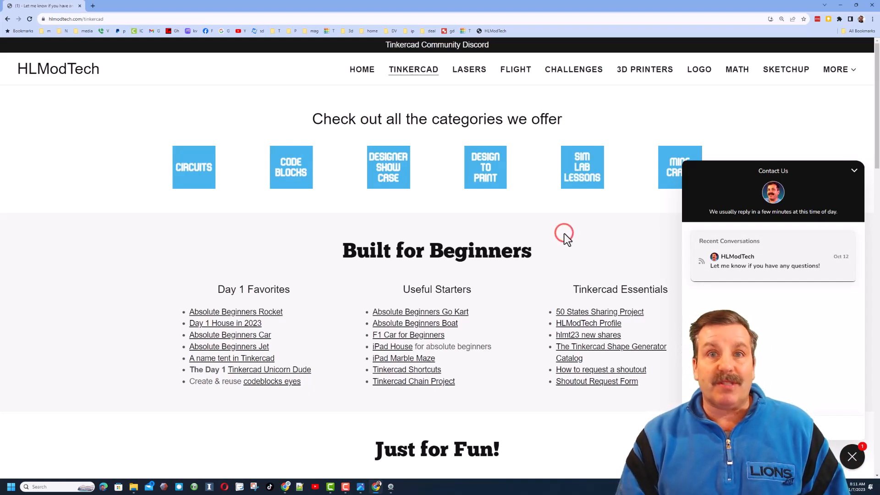
{"action": "left_click", "coordinate": [414, 50]}
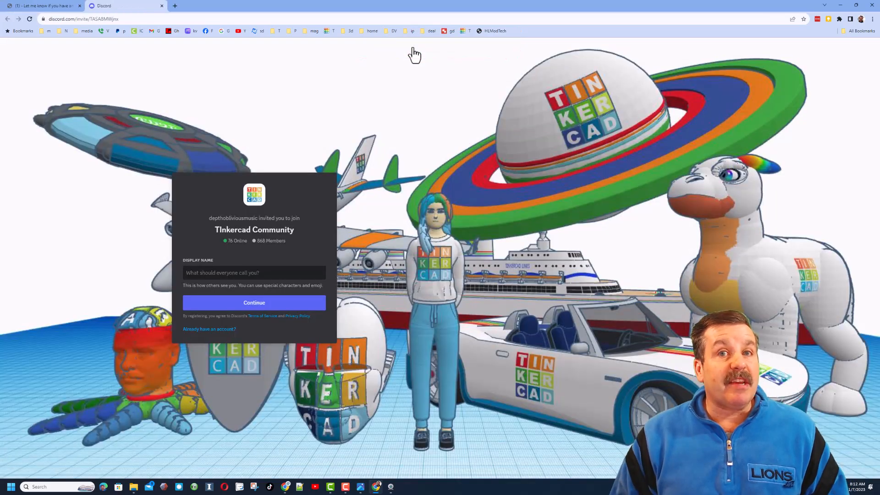